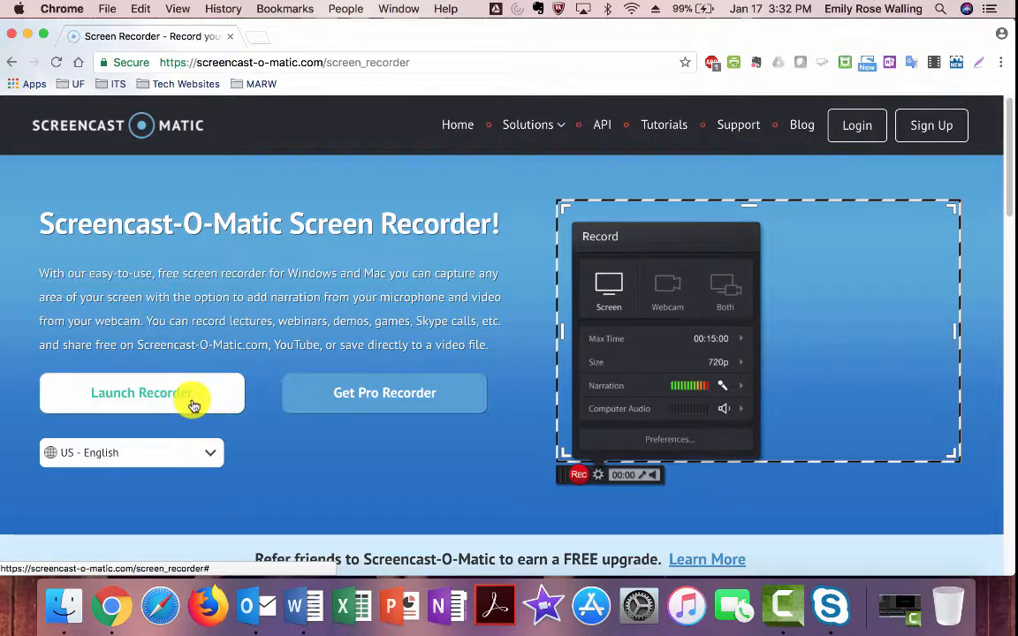
# - Launch the Screencast-O-Matic screen recorder through Chrome's launcher app prompt
pyautogui.click(193, 405)
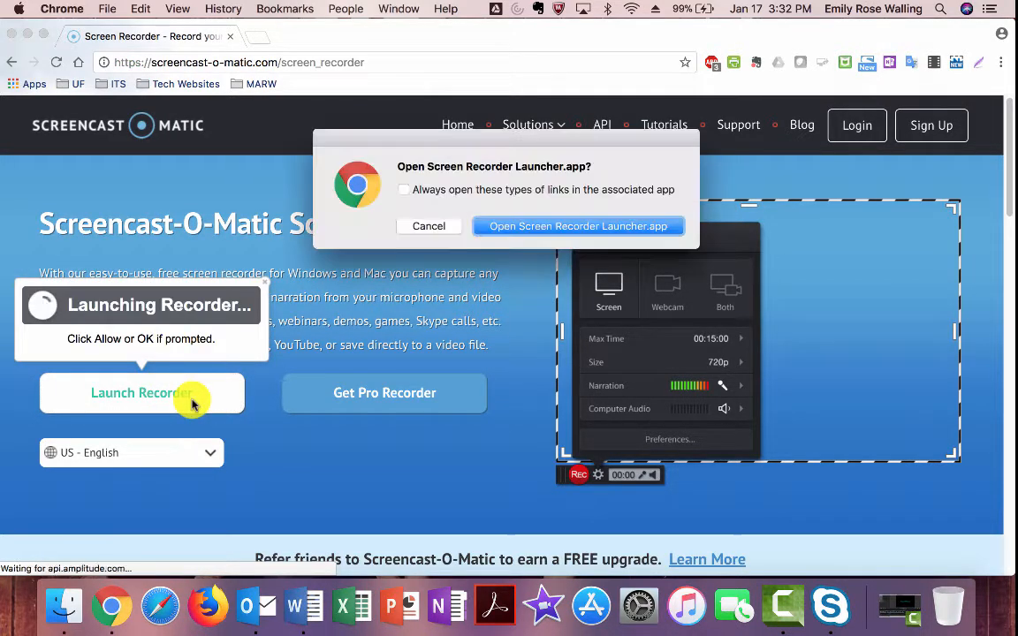
pyautogui.click(573, 228)
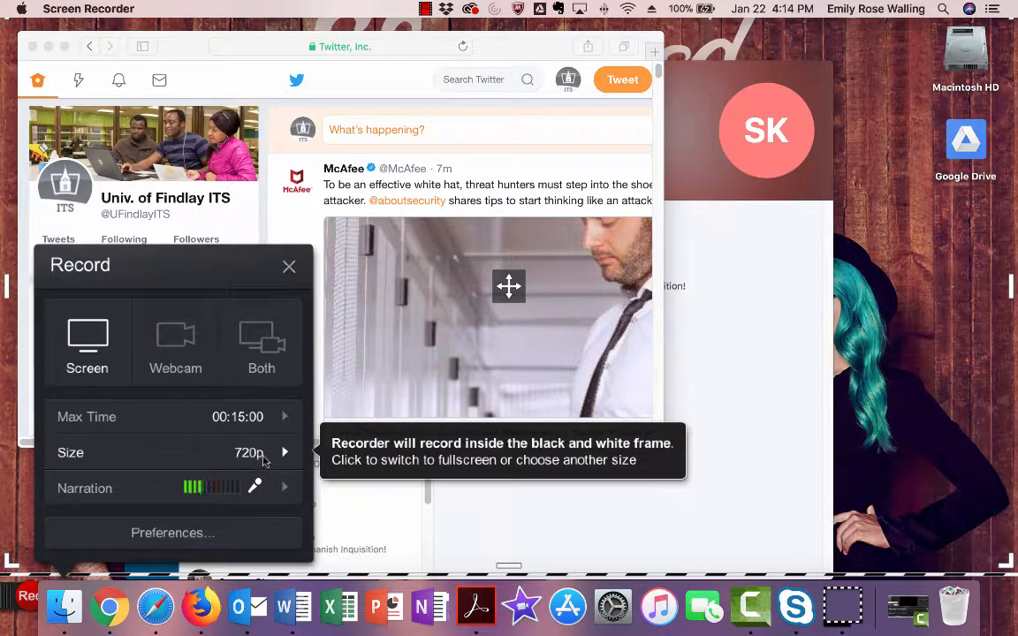
# - Keep the 720p recording size and stretch the Twitter browser window to fill the capture frame
pyautogui.click(187, 459)
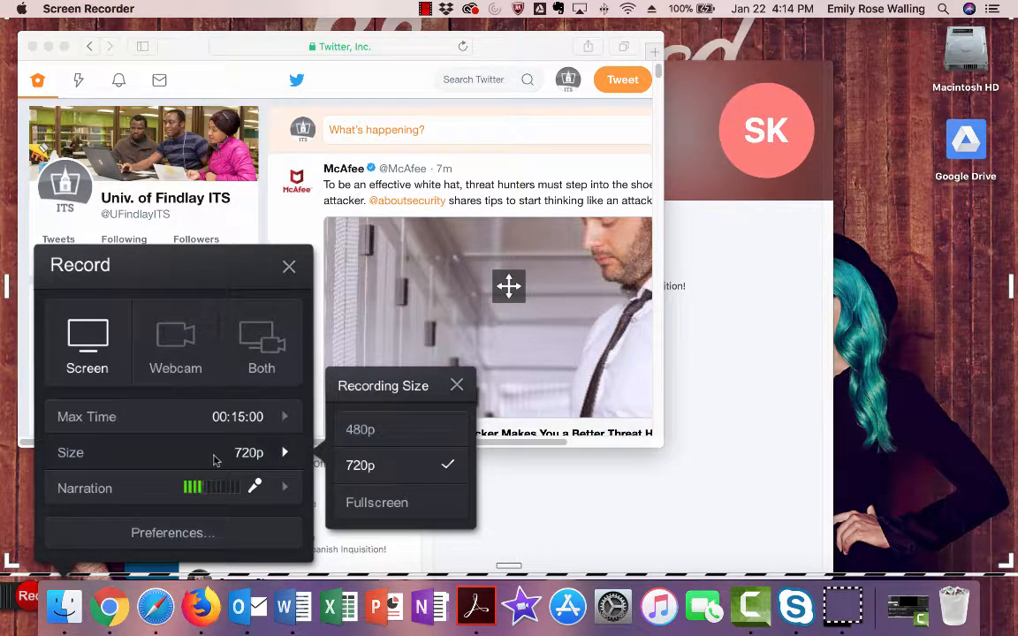
pyautogui.click(359, 466)
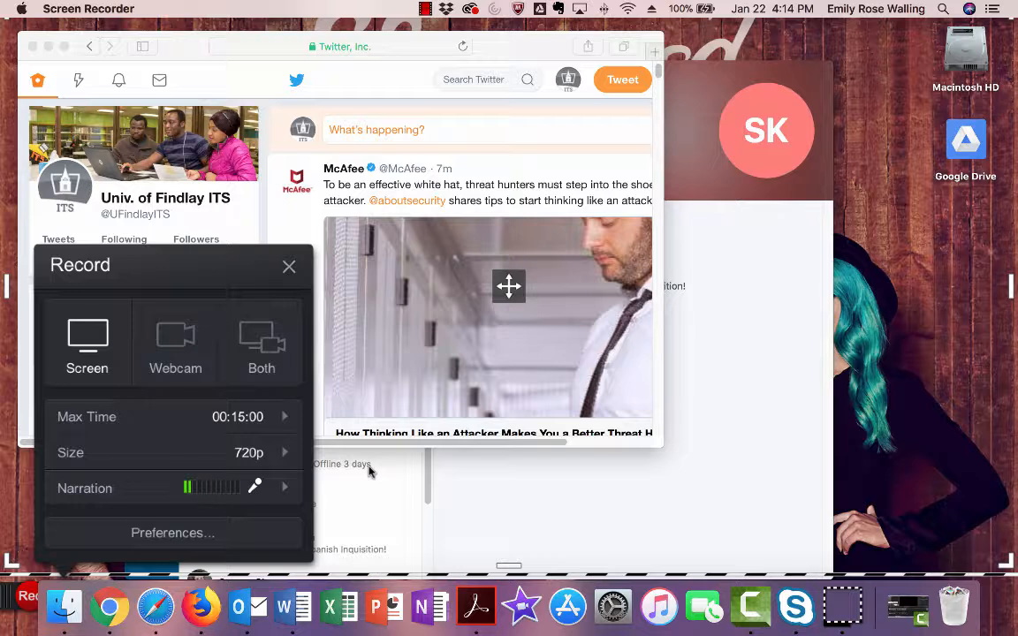
pyautogui.click(490, 52)
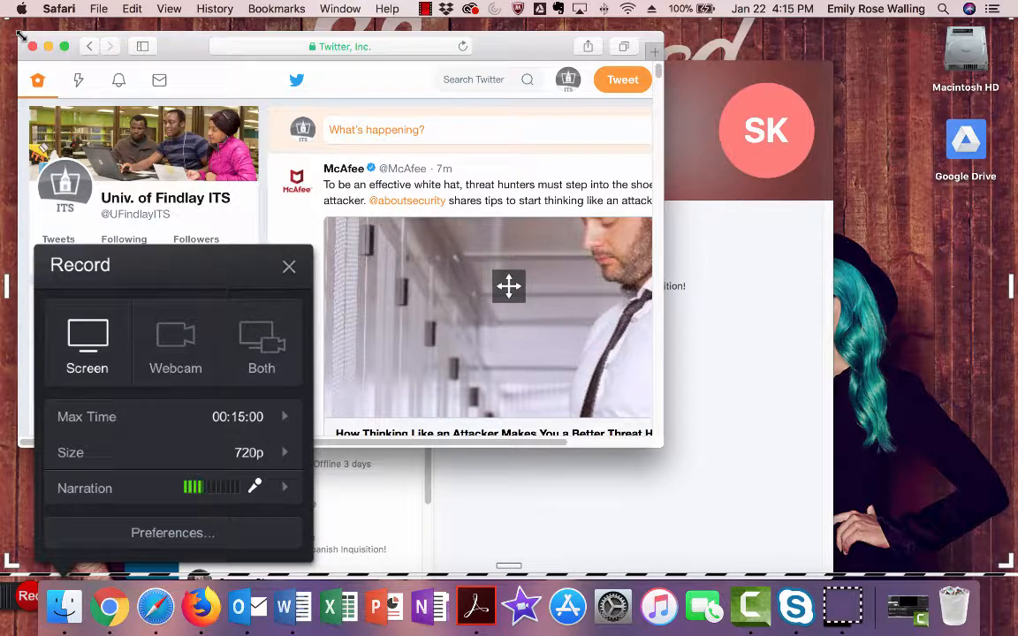
pyautogui.moveTo(21, 36); pyautogui.dragTo(5, 21)
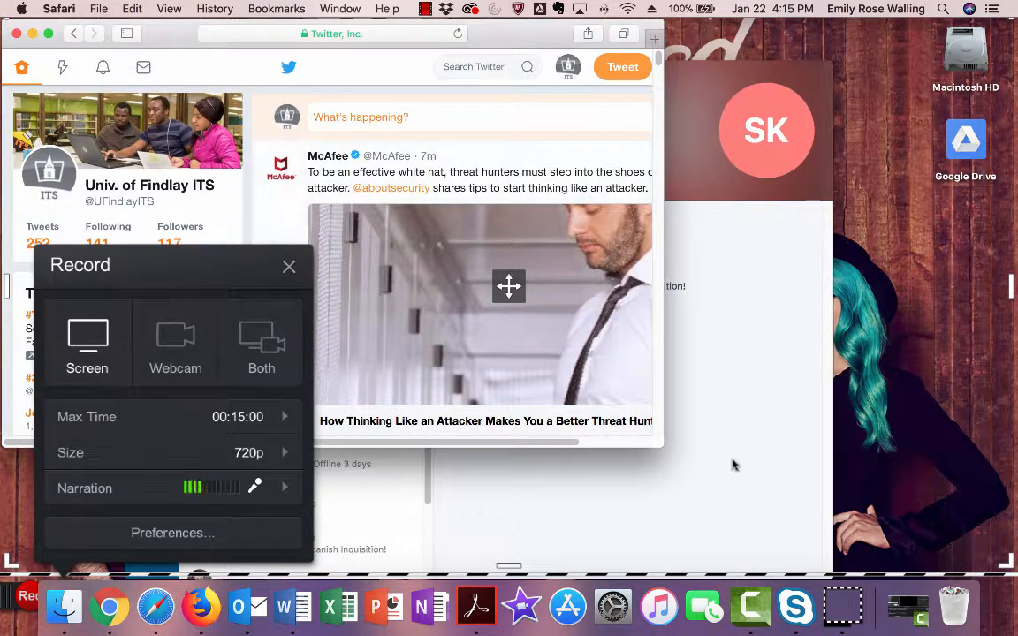
pyautogui.moveTo(661, 446); pyautogui.dragTo(1015, 570)
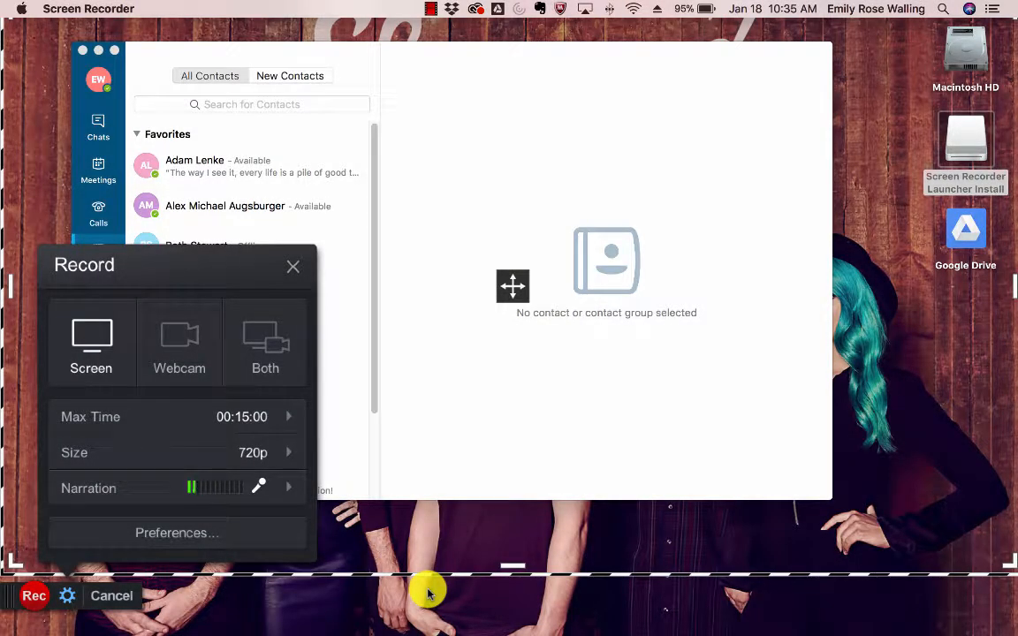
# - Switch the recorder from Screen to Webcam-only mode with a live camera preview
pyautogui.moveTo(177, 424)
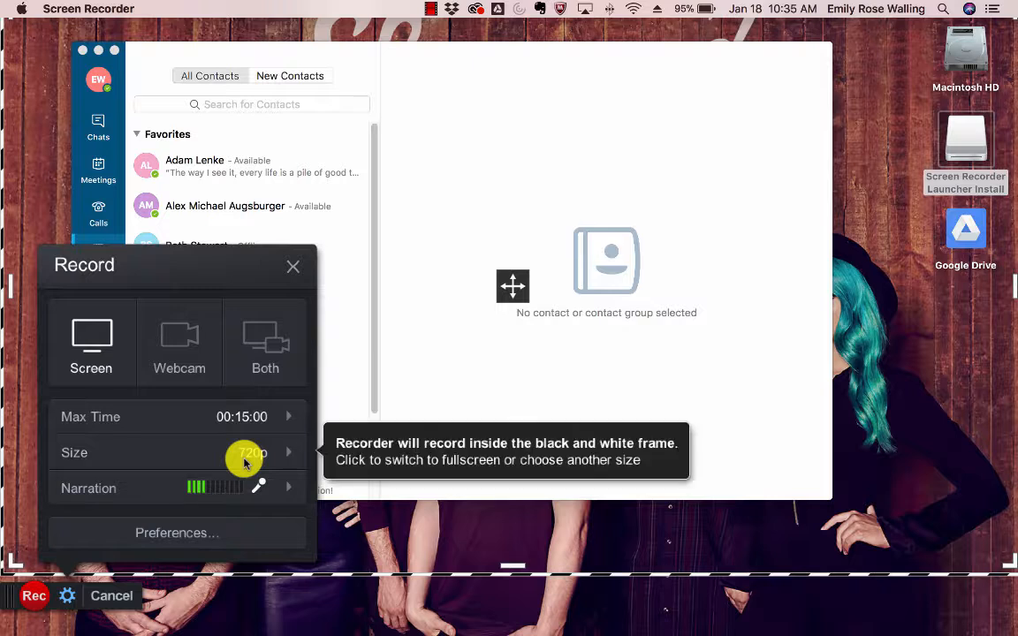
pyautogui.moveTo(252, 455)
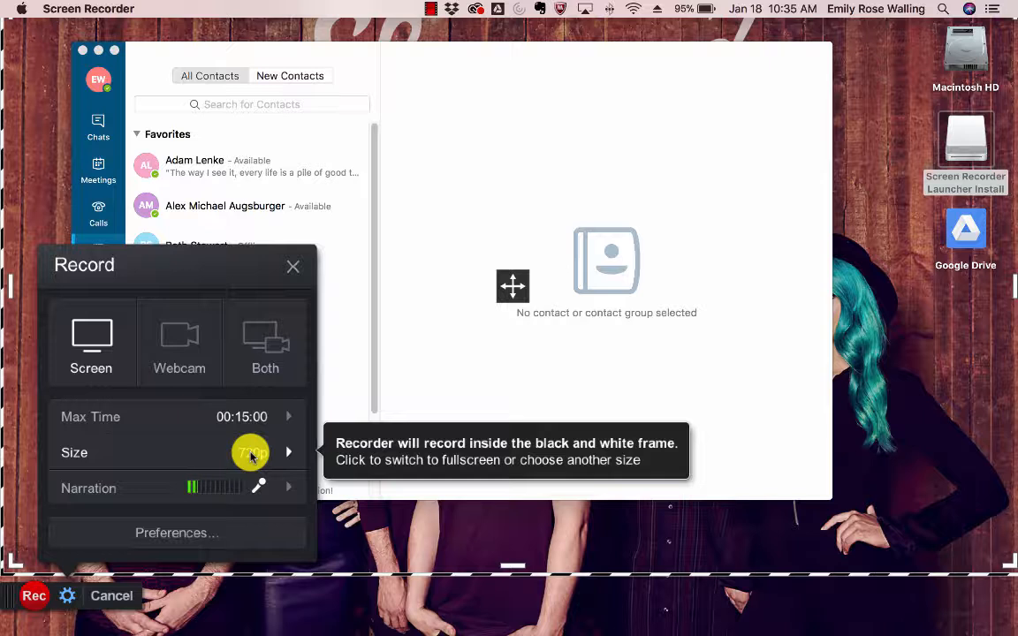
pyautogui.moveTo(236, 482)
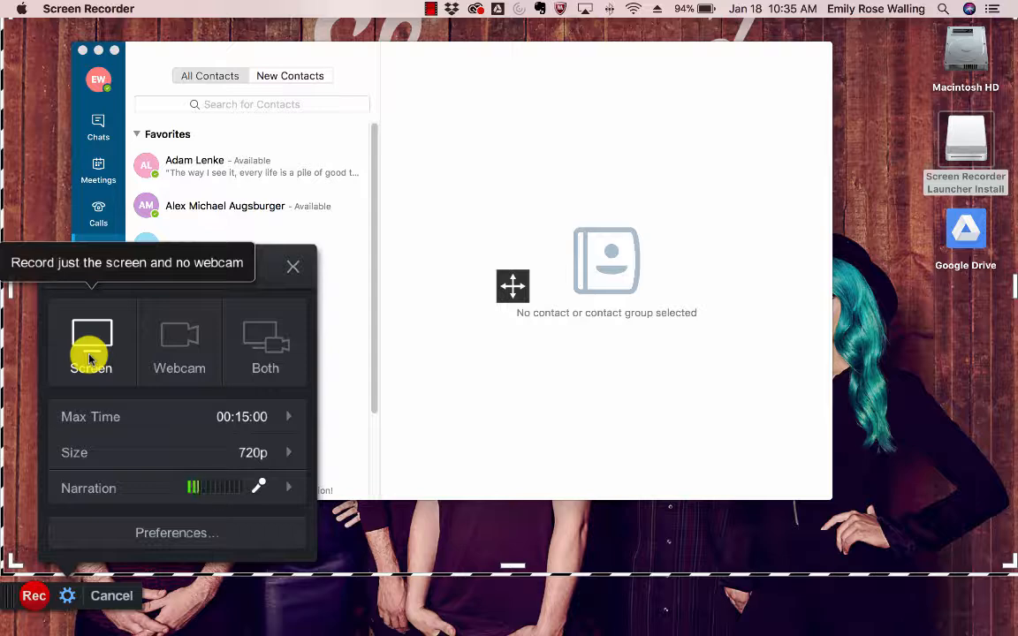
pyautogui.click(193, 344)
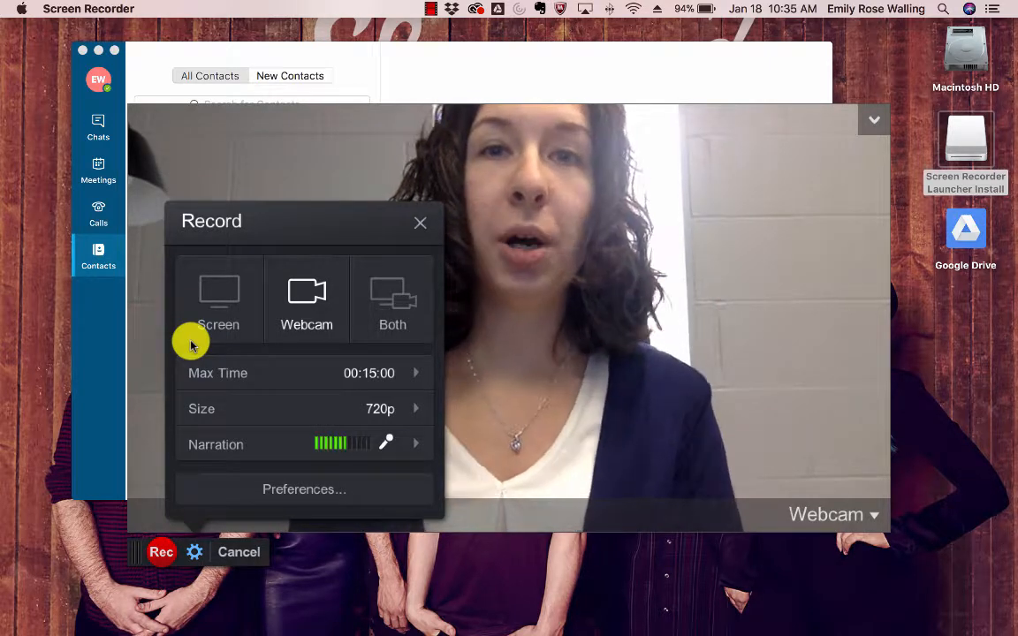
# - Choose Both screen and webcam, settling on the small bottom-right webcam picture-in-picture layout
pyautogui.click(394, 301)
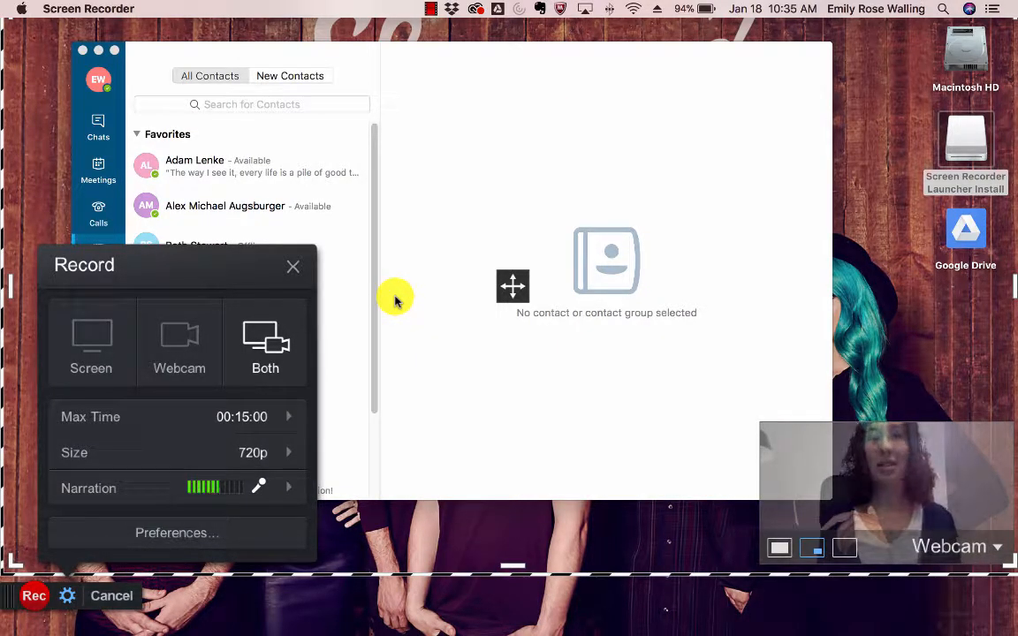
pyautogui.click(780, 548)
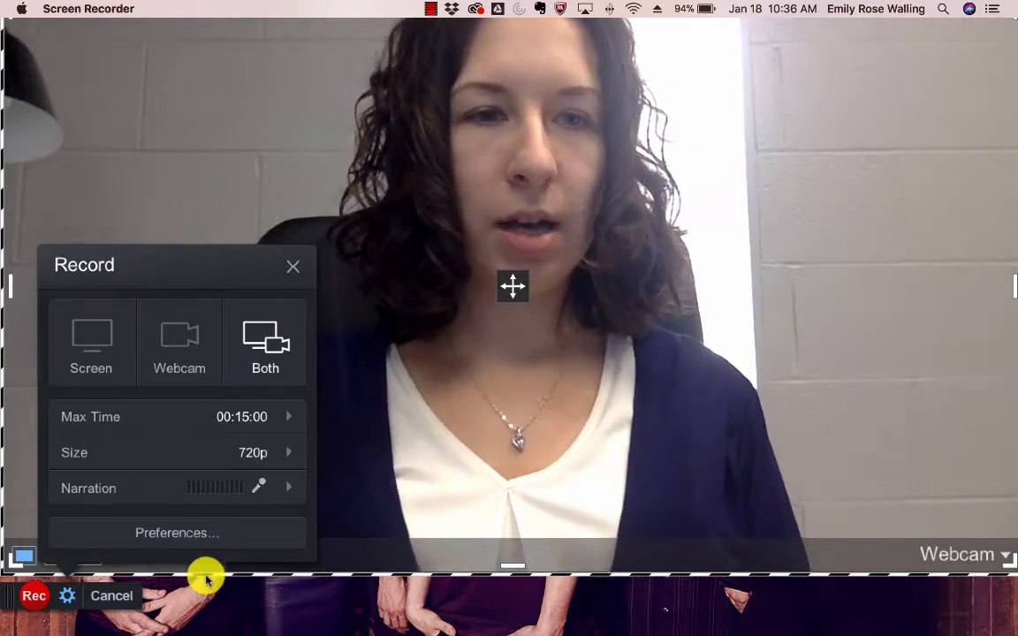
pyautogui.click(293, 266)
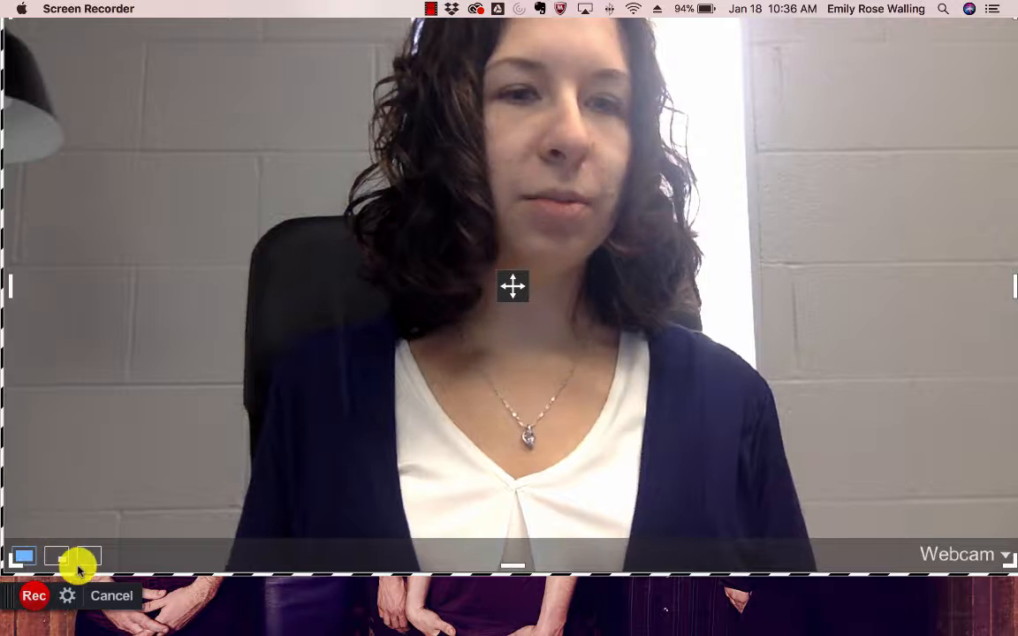
pyautogui.click(56, 557)
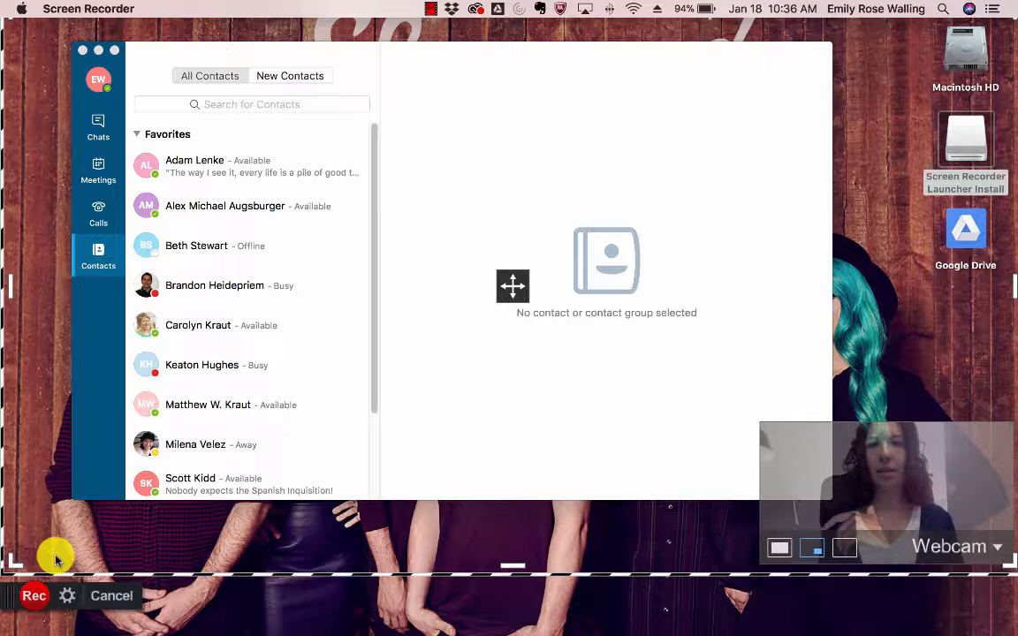
pyautogui.click(845, 552)
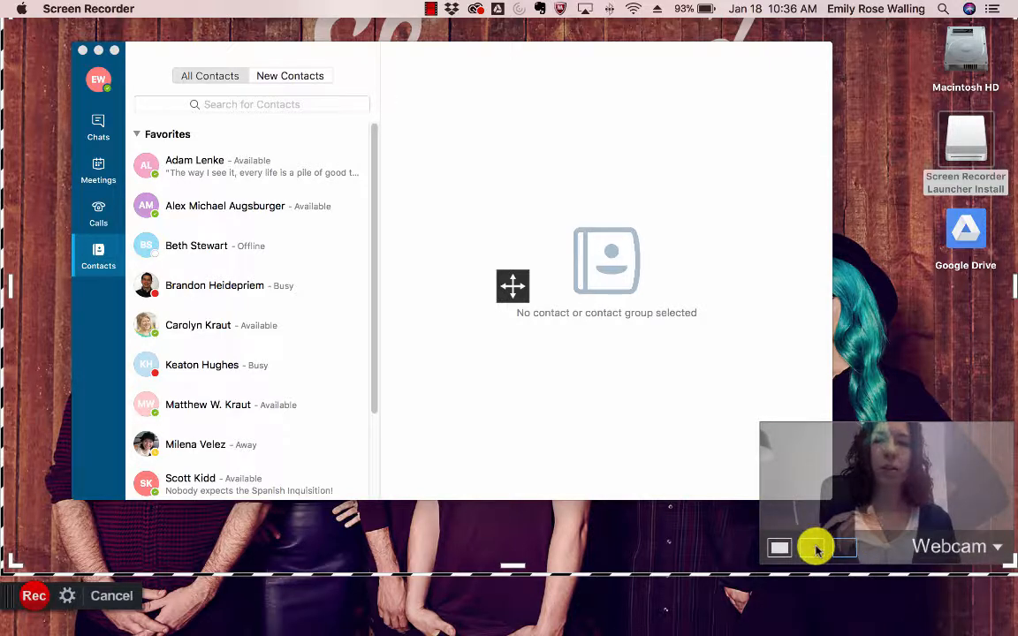
pyautogui.click(815, 547)
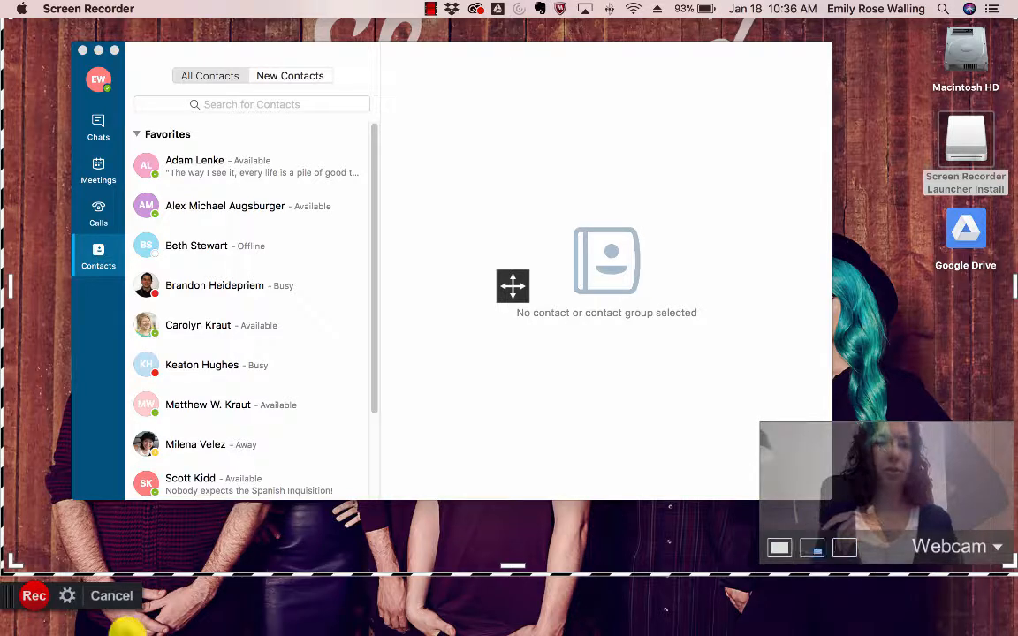
# - Record screen and webcam while enlarging the Shafer Library tweet, pausing at 0:27
pyautogui.click(33, 597)
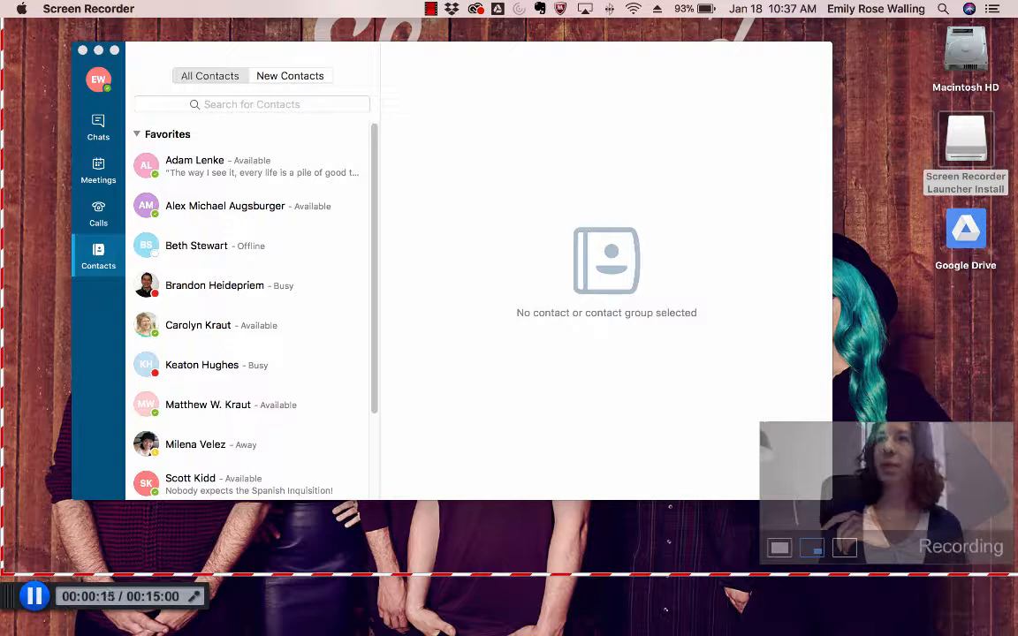
pyautogui.hotkey('ctrl', 'Right')
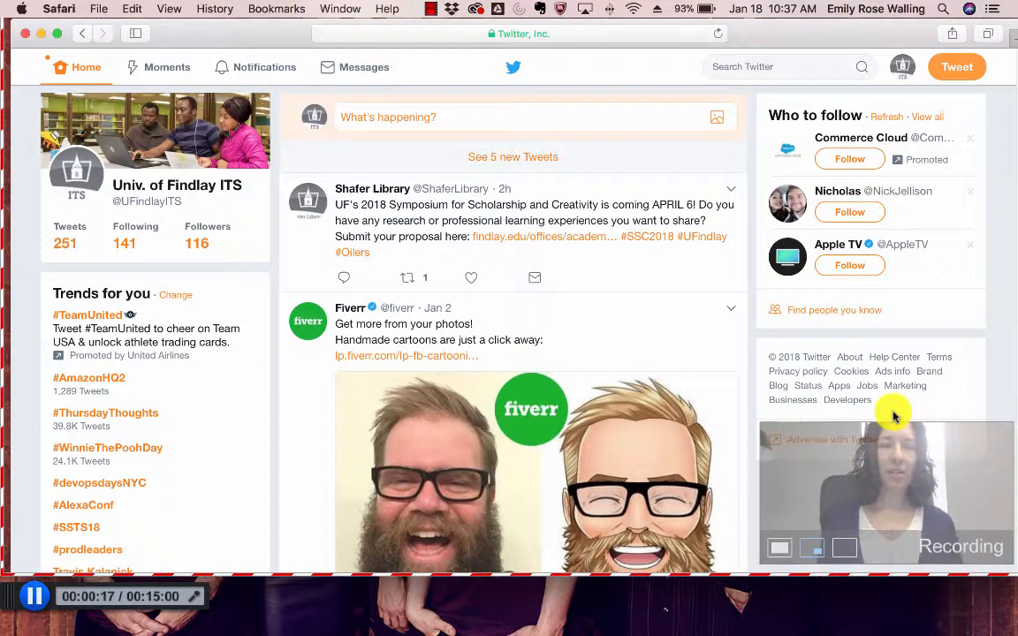
pyautogui.click(352, 225)
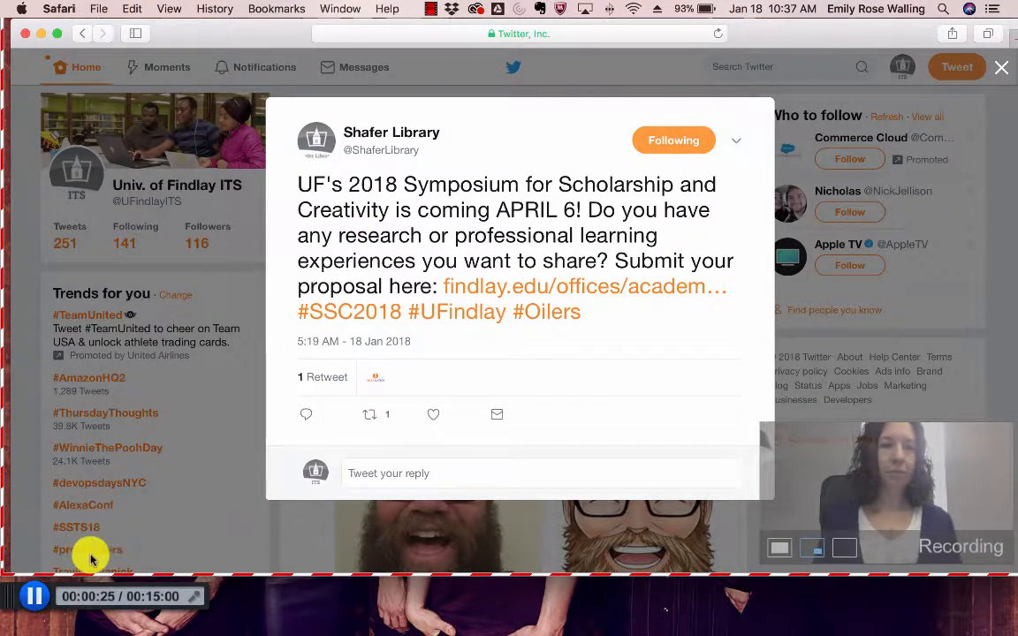
pyautogui.click(38, 599)
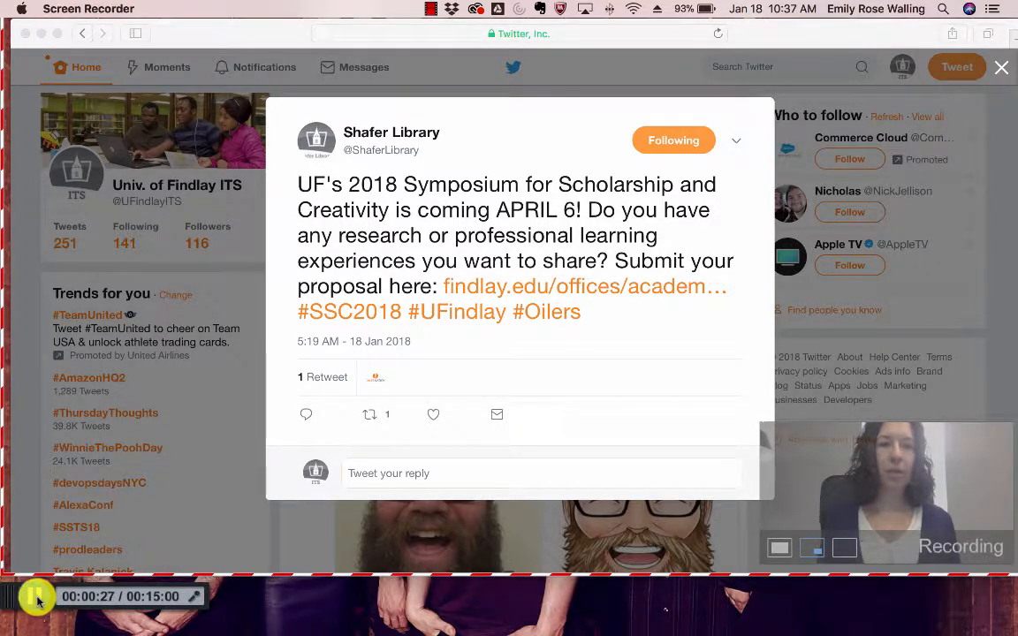
pyautogui.click(38, 599)
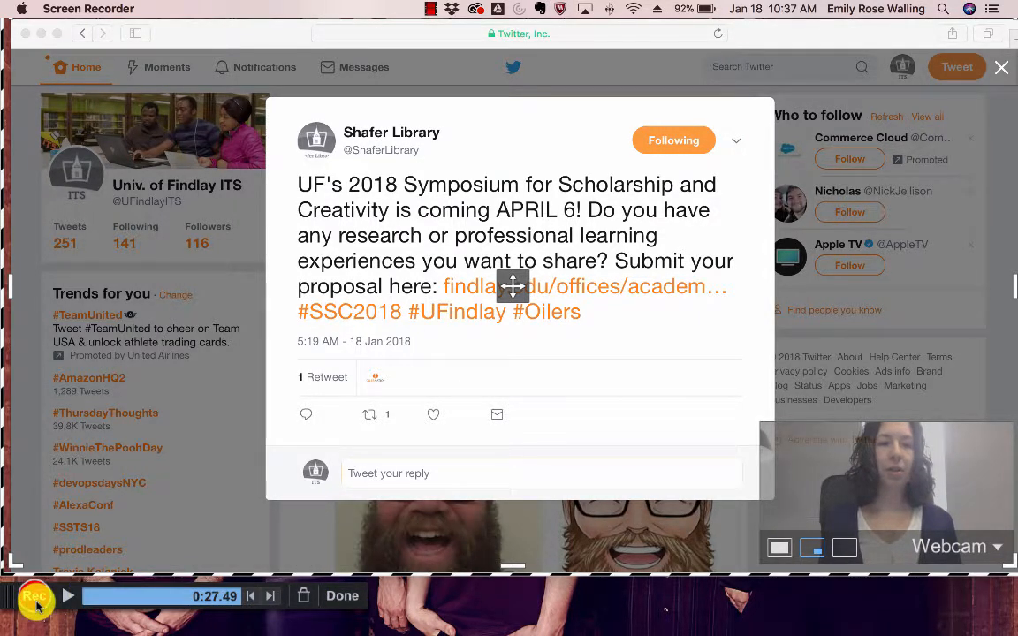
# - Finish the 0:28 clip and review its caption and MP4 Video File options
pyautogui.click(342, 597)
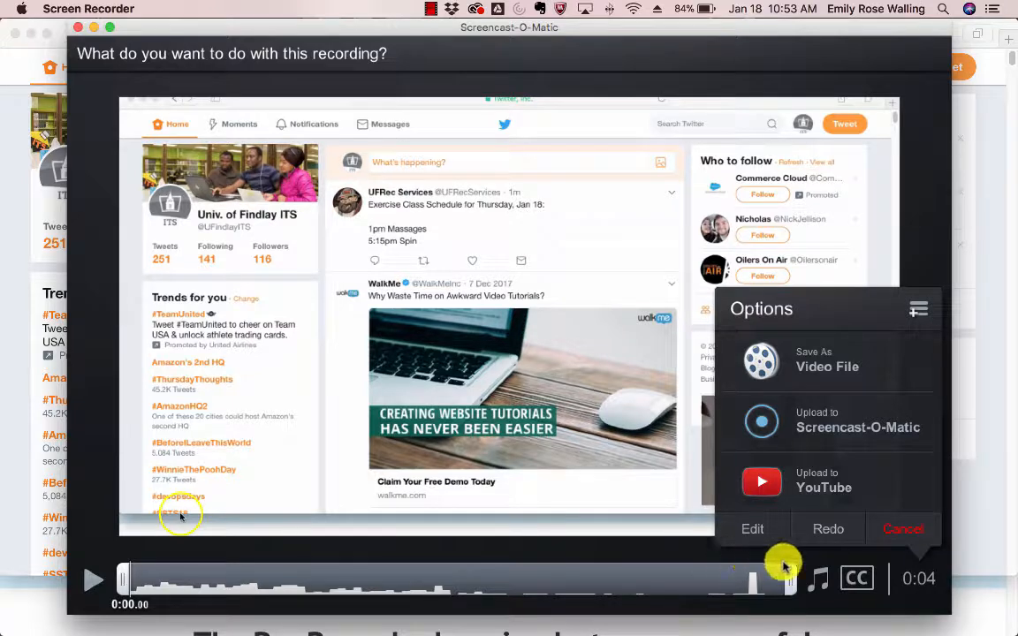
pyautogui.click(858, 579)
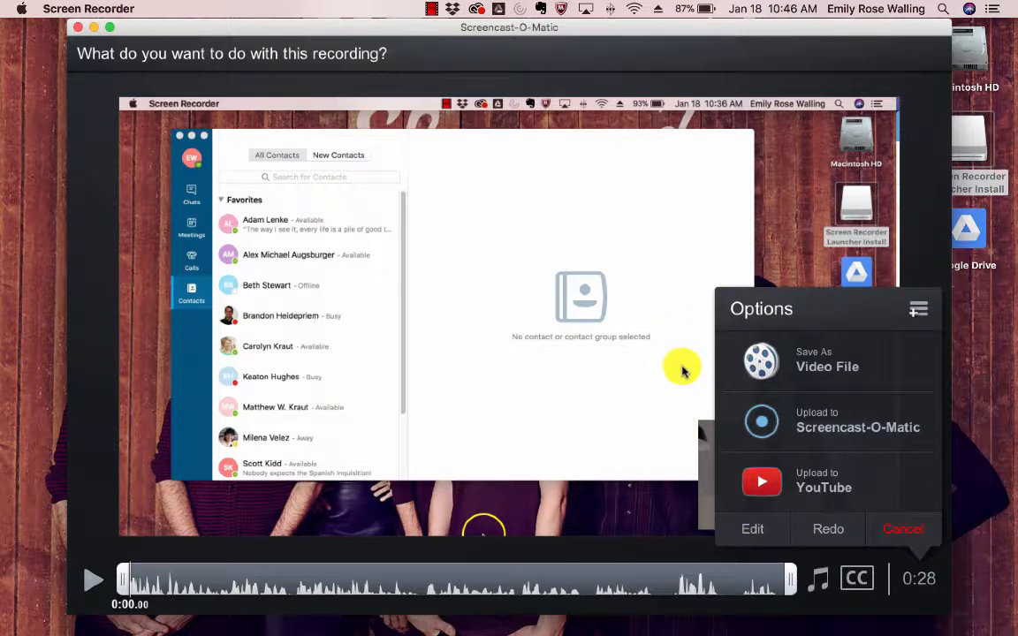
pyautogui.click(844, 366)
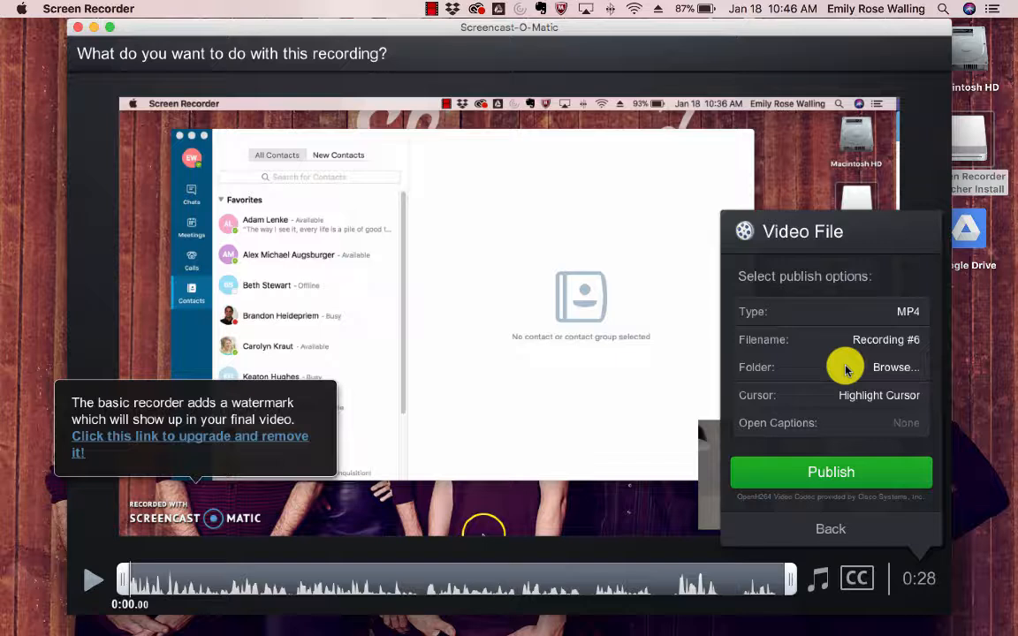
pyautogui.click(835, 531)
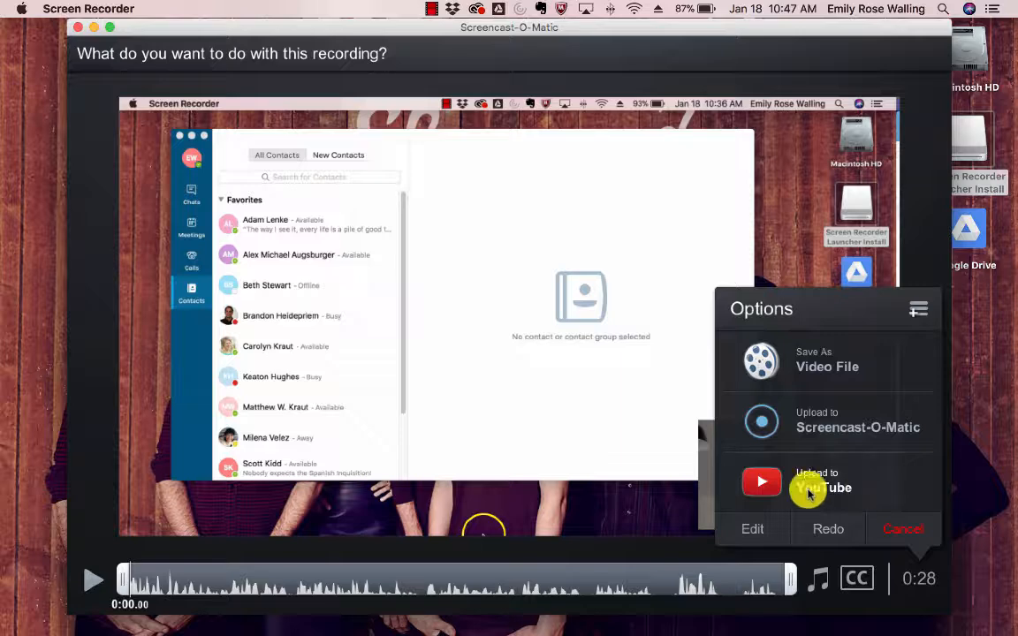
# - Authorize a Google account for YouTube uploads and open the Recording #6 title for editing
pyautogui.click(848, 484)
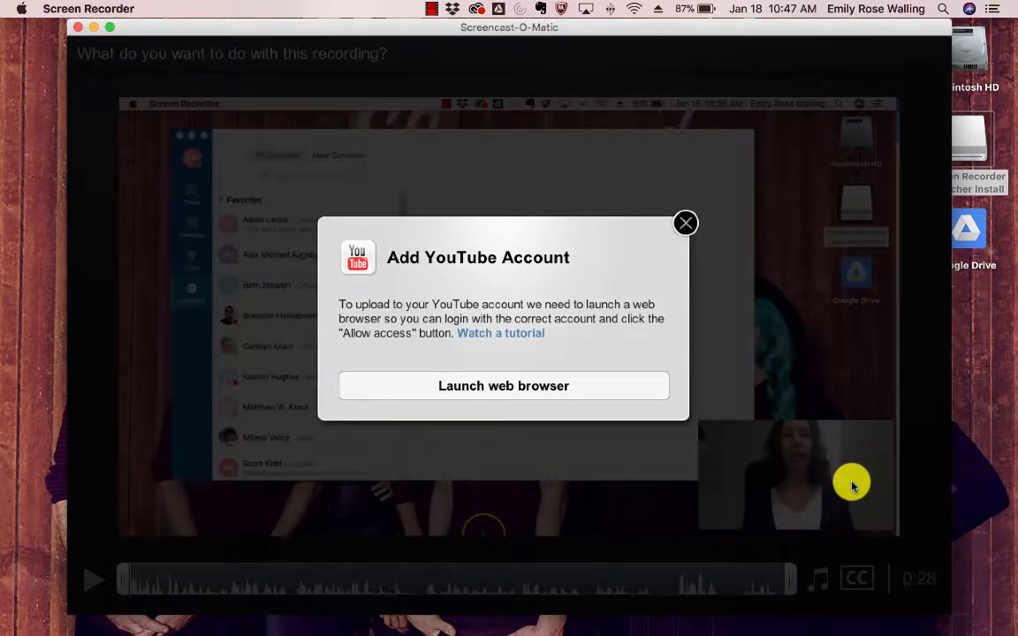
pyautogui.click(425, 386)
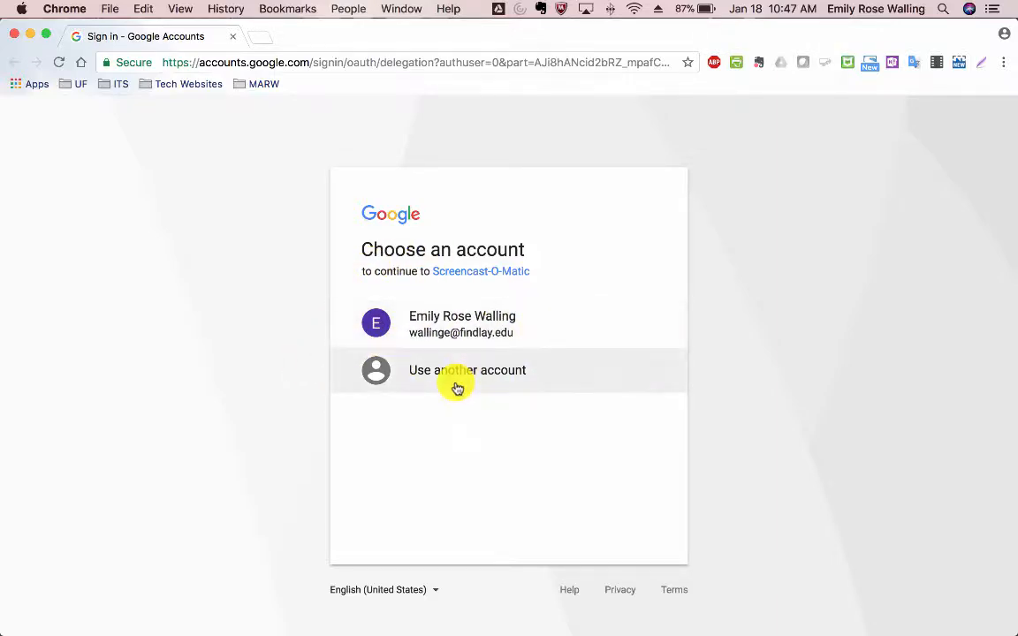
pyautogui.click(541, 330)
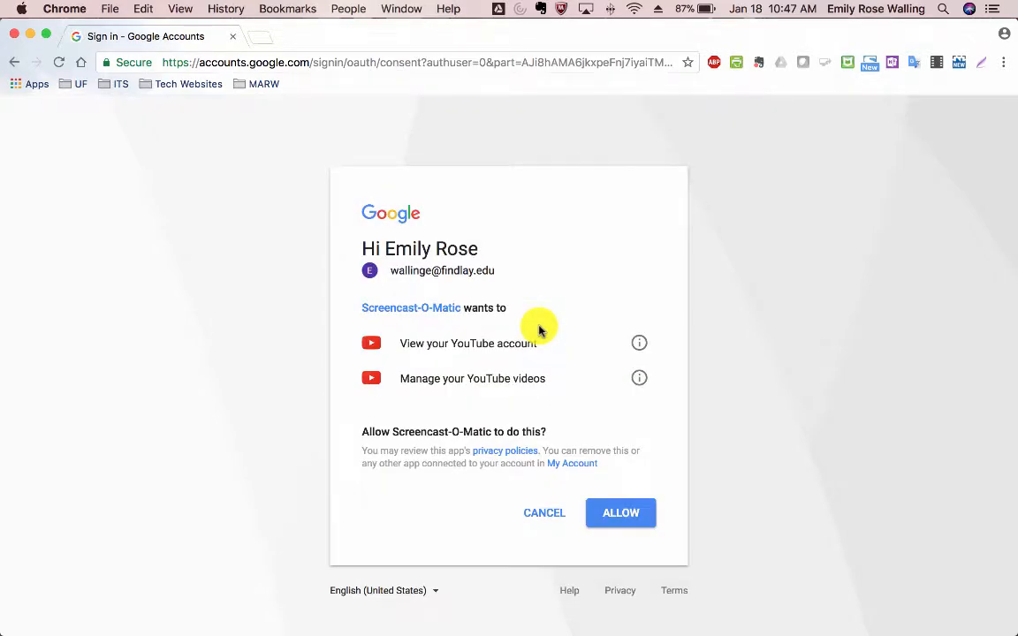
pyautogui.click(616, 512)
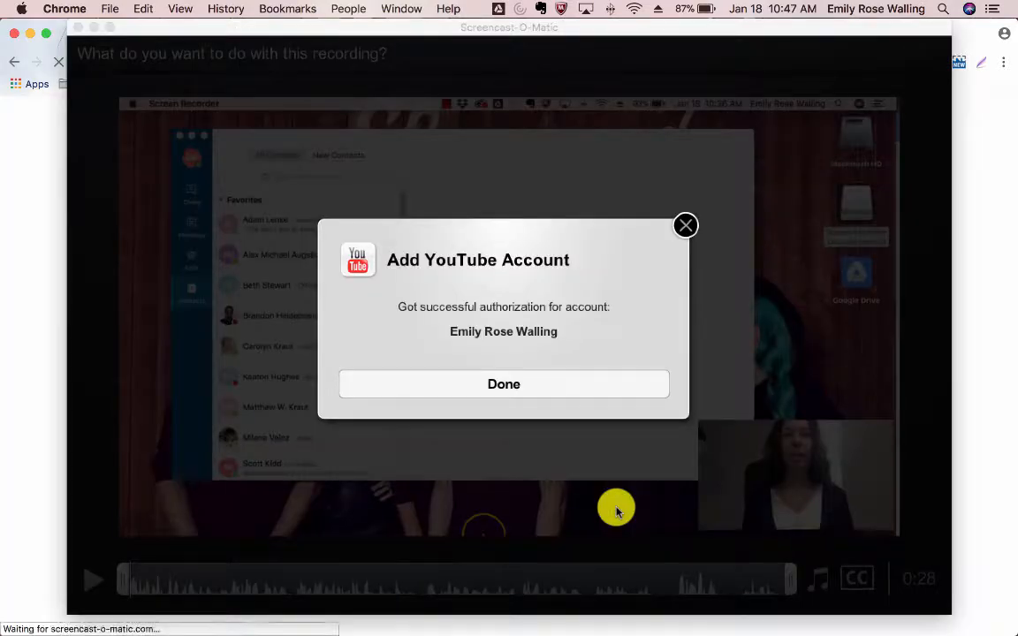
pyautogui.click(518, 392)
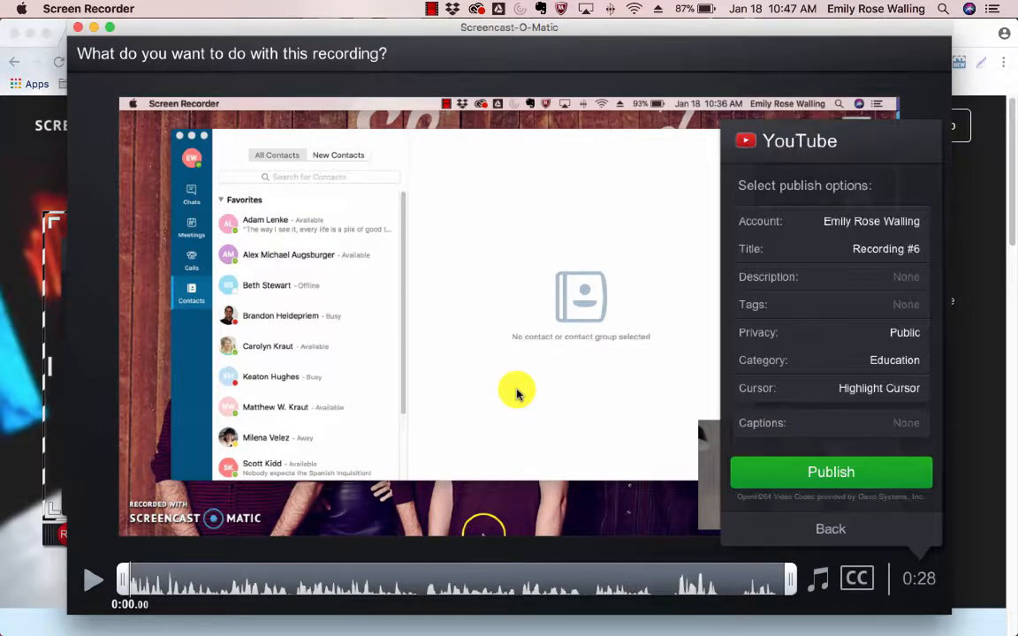
pyautogui.click(873, 251)
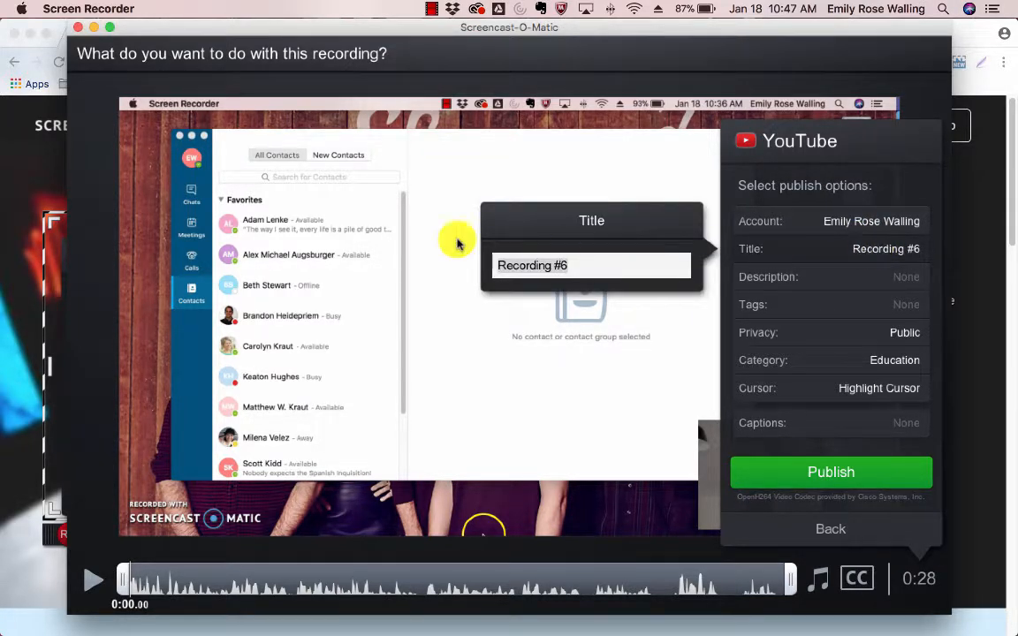
pyautogui.click(831, 256)
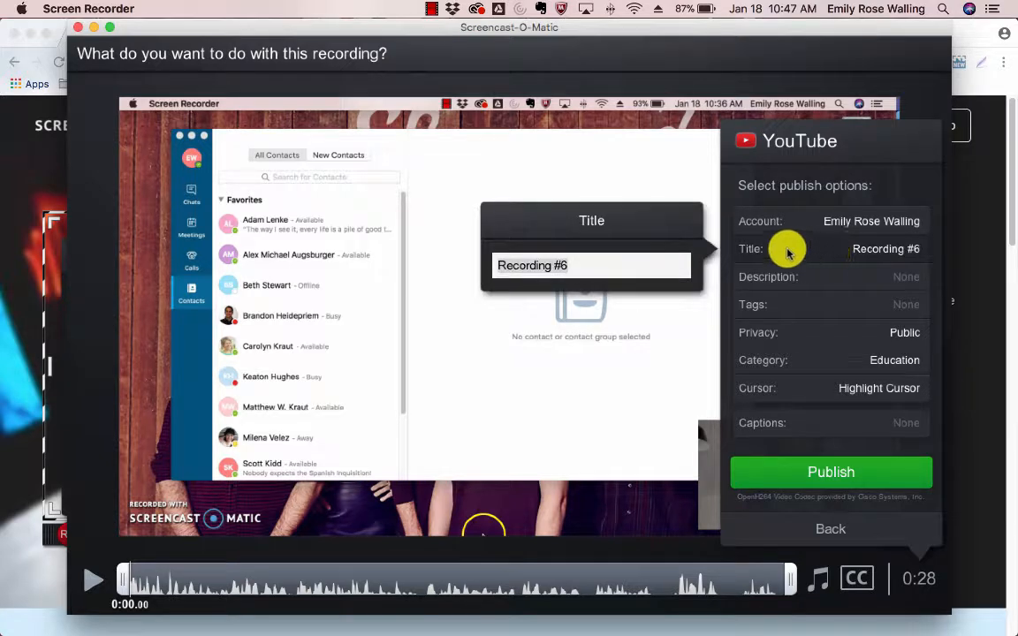
# - Enter title 'Test Recording Screencast', description 'Test video.' and tag 'University of Findlay'
pyautogui.write('Tes')
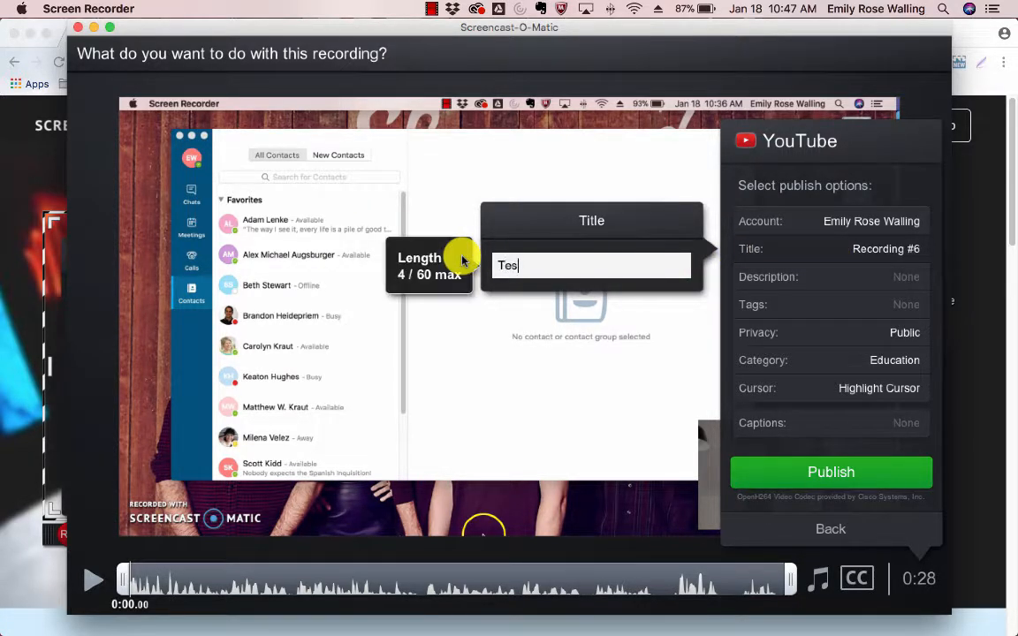
pyautogui.write('t Recording')
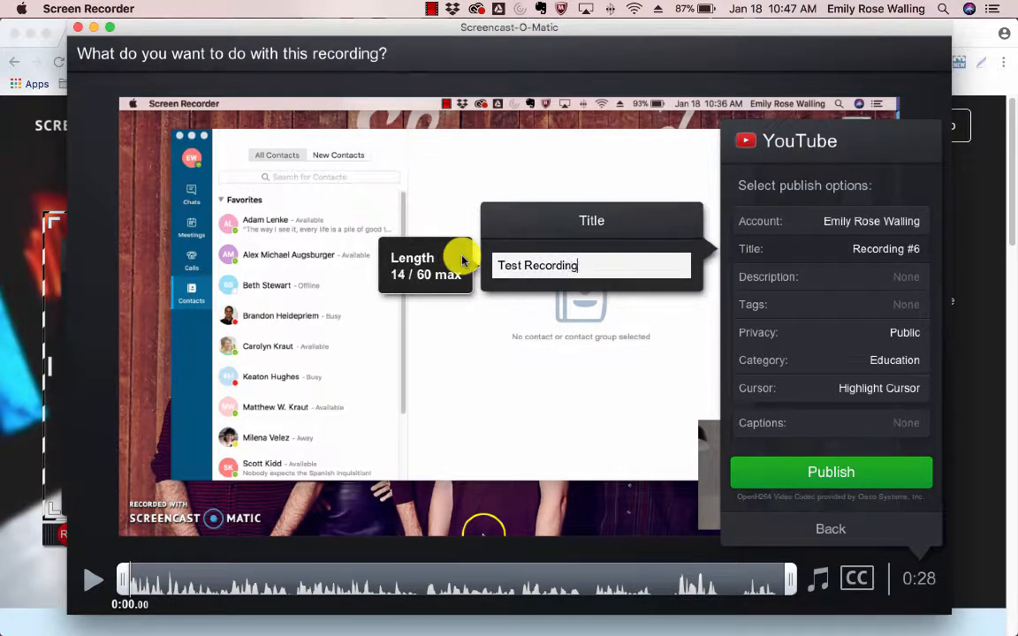
pyautogui.write(' Screencast')
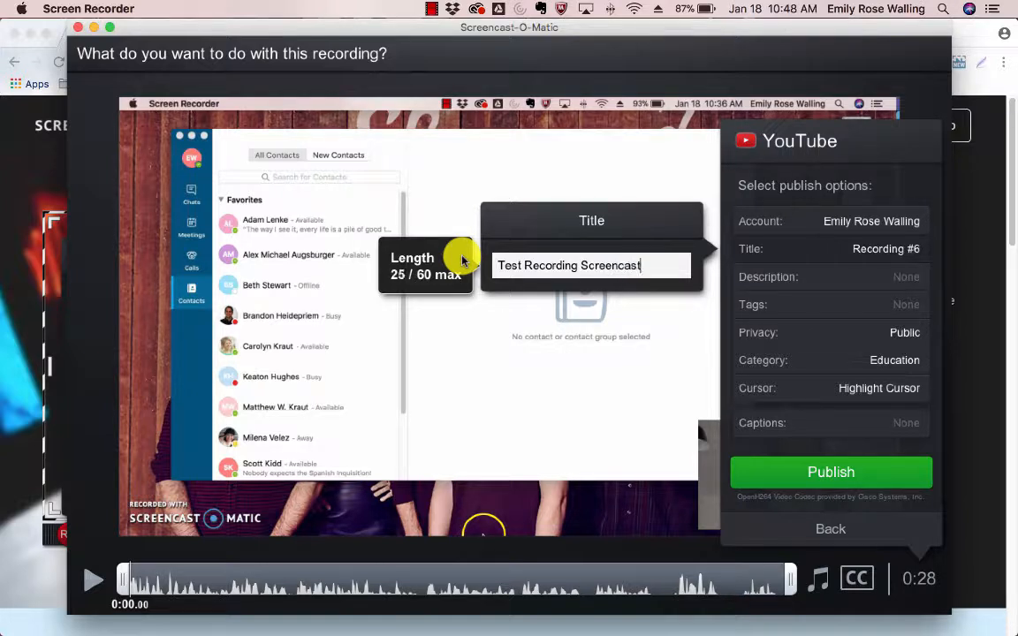
pyautogui.press('Return')
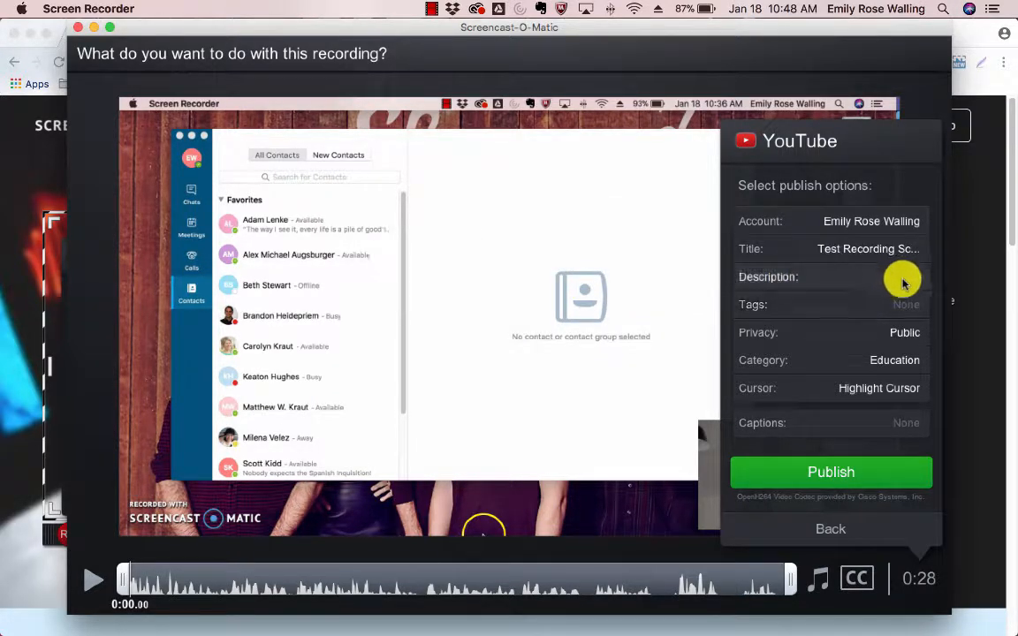
pyautogui.click(902, 282)
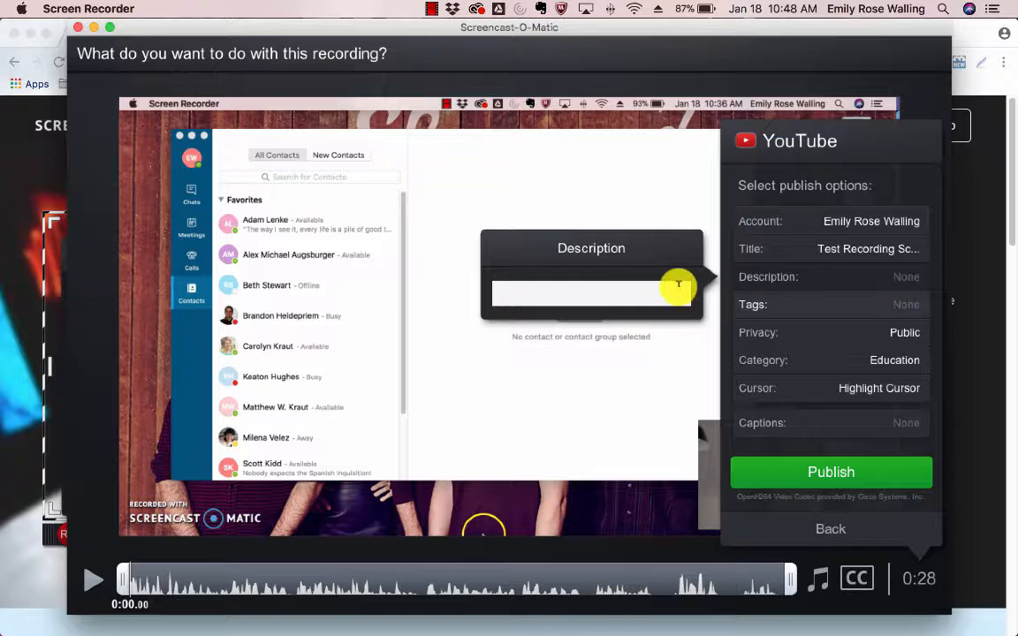
pyautogui.write('Test video.')
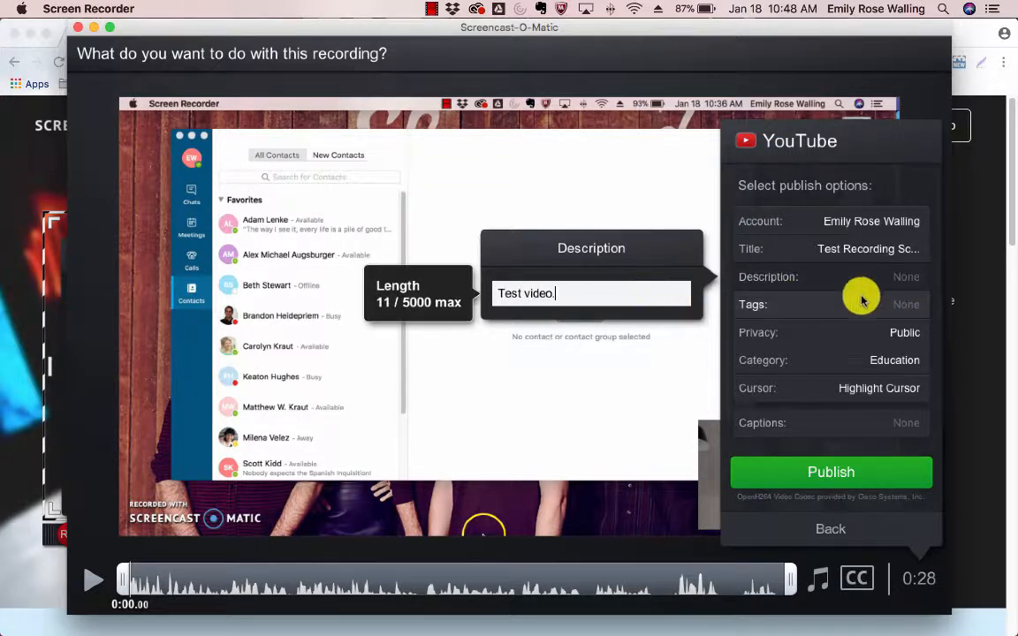
pyautogui.press('Return')
pyautogui.click(892, 309)
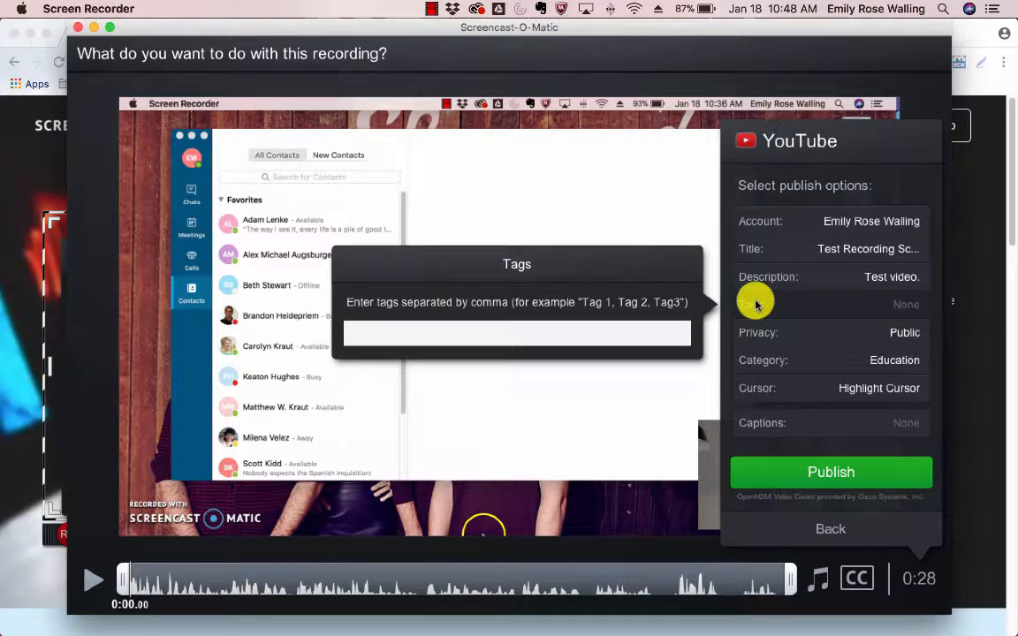
pyautogui.write('University of Findlay')
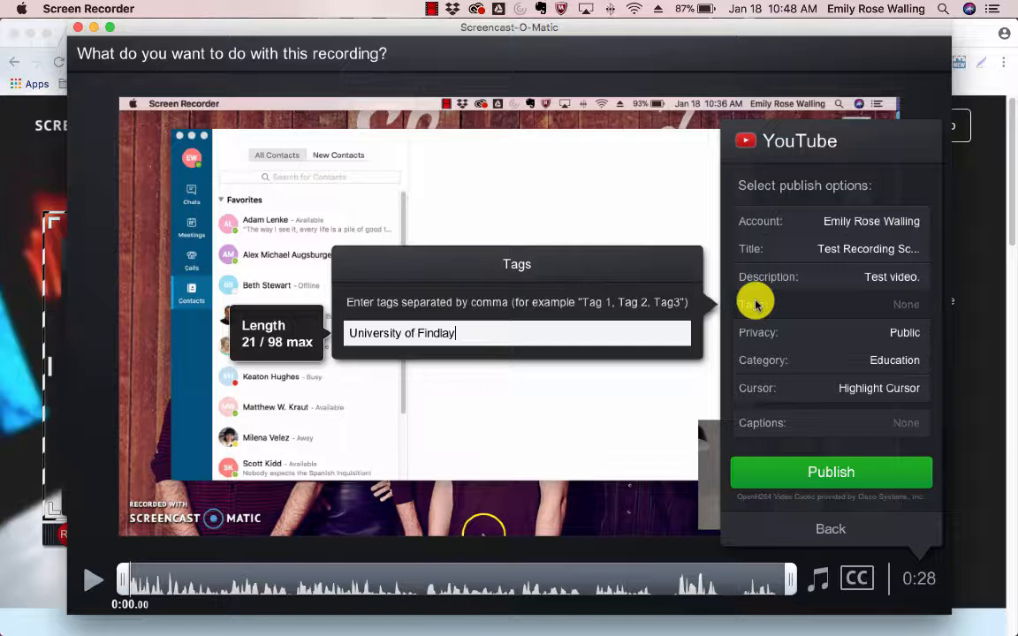
pyautogui.click(874, 338)
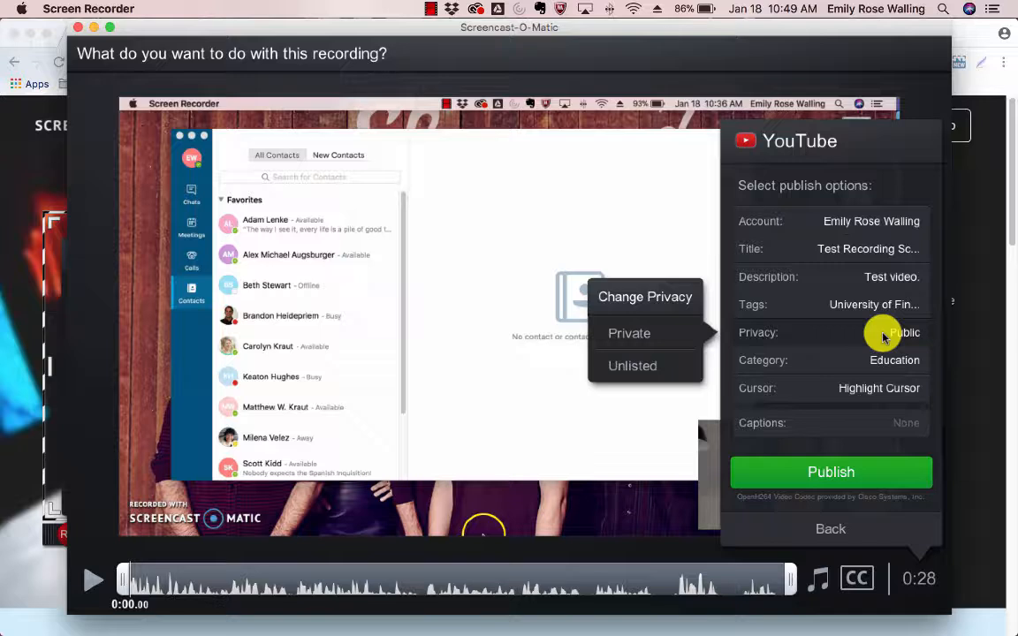
# - Set the video's privacy to Unlisted and publish it to YouTube
pyautogui.click(632, 365)
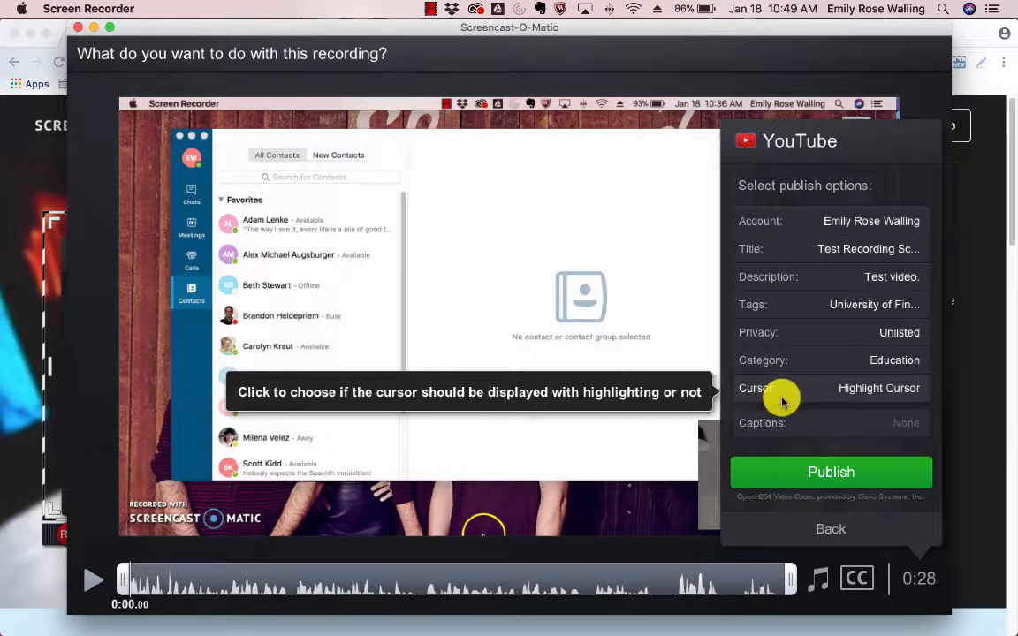
pyautogui.click(832, 471)
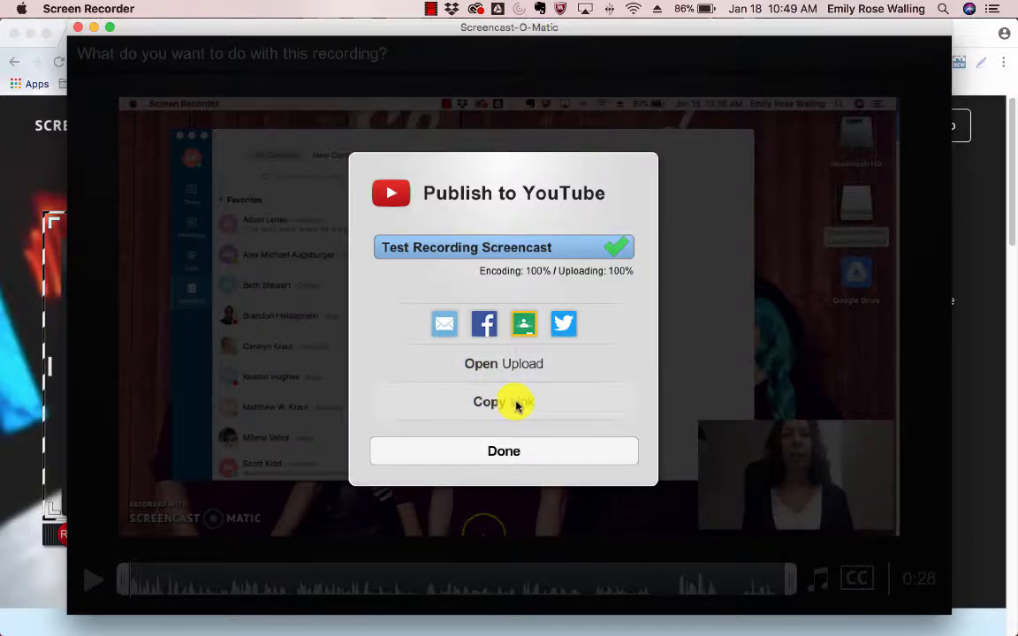
# - View the uploaded 'Test Recording Screencast' on its YouTube watch page in Chrome
pyautogui.click(493, 365)
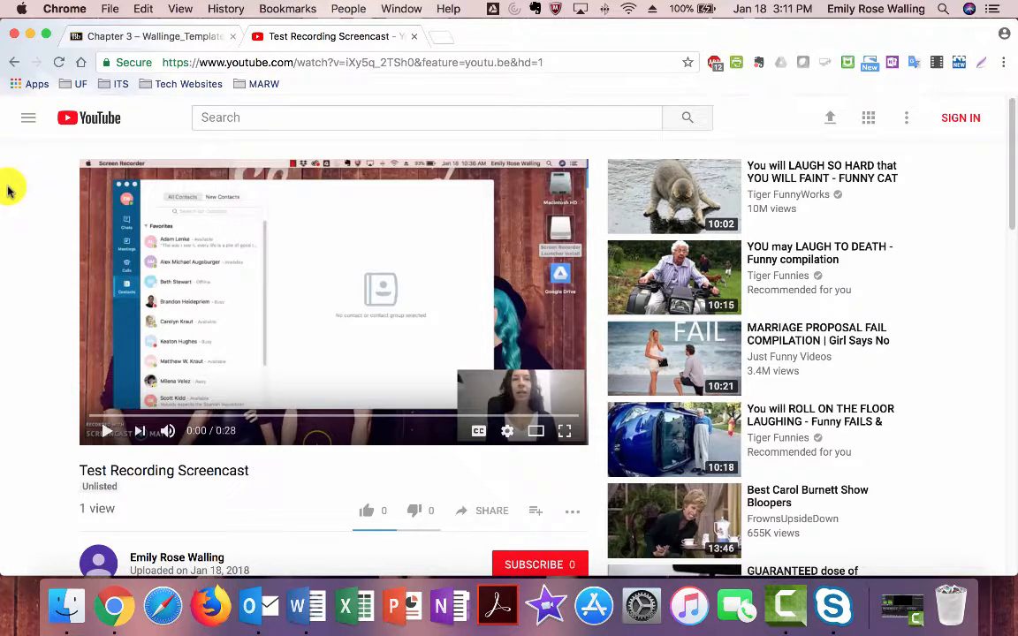
# - Copy the unlisted YouTube video's iframe embed code and return to the Chapter 3 Blackboard tab
pyautogui.scroll(-1, 25, 243)
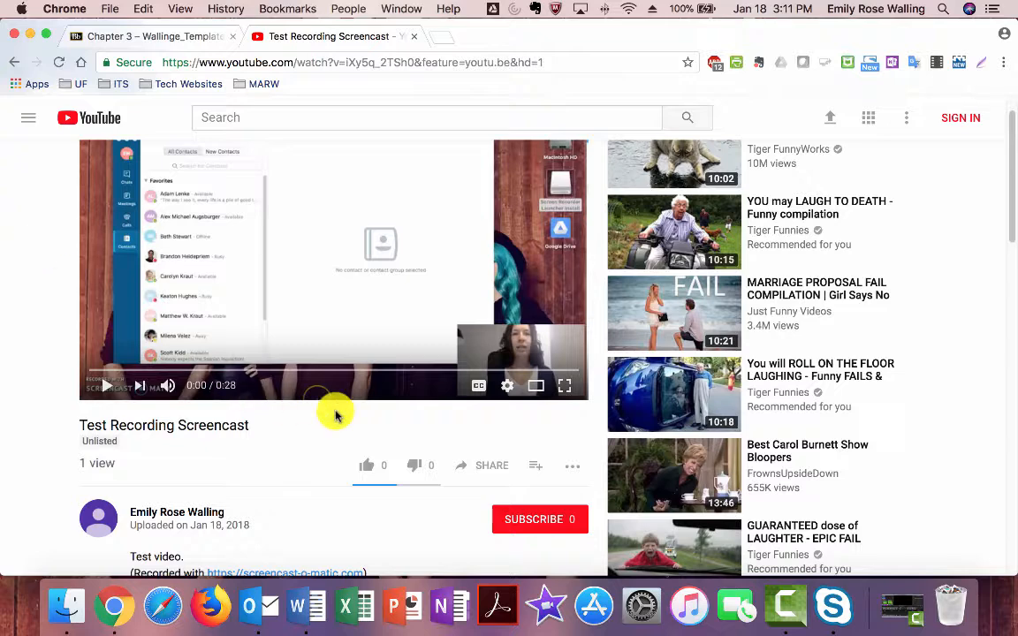
pyautogui.click(488, 468)
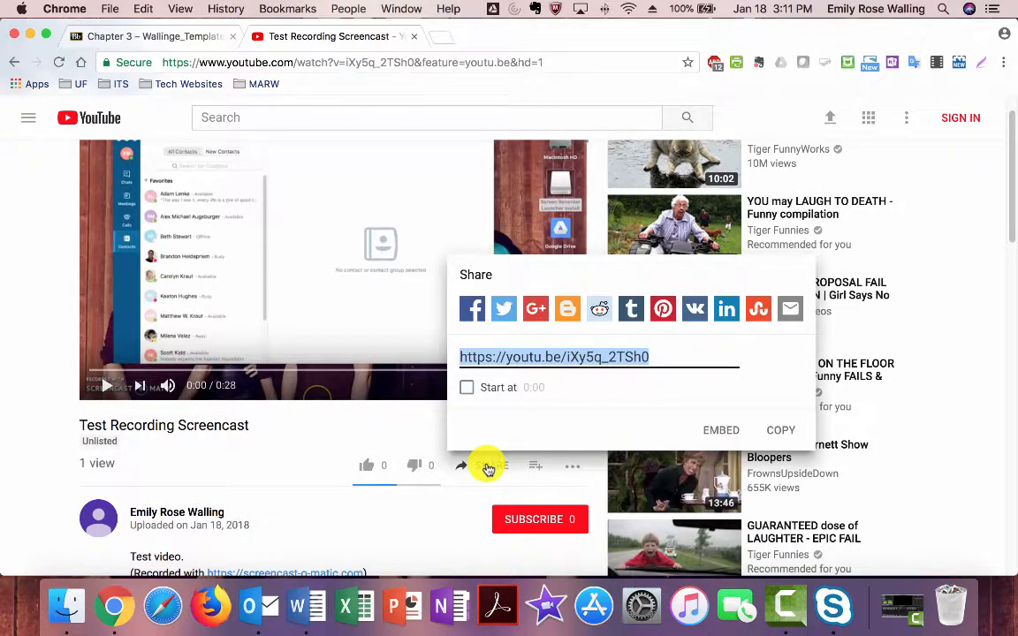
pyautogui.click(721, 430)
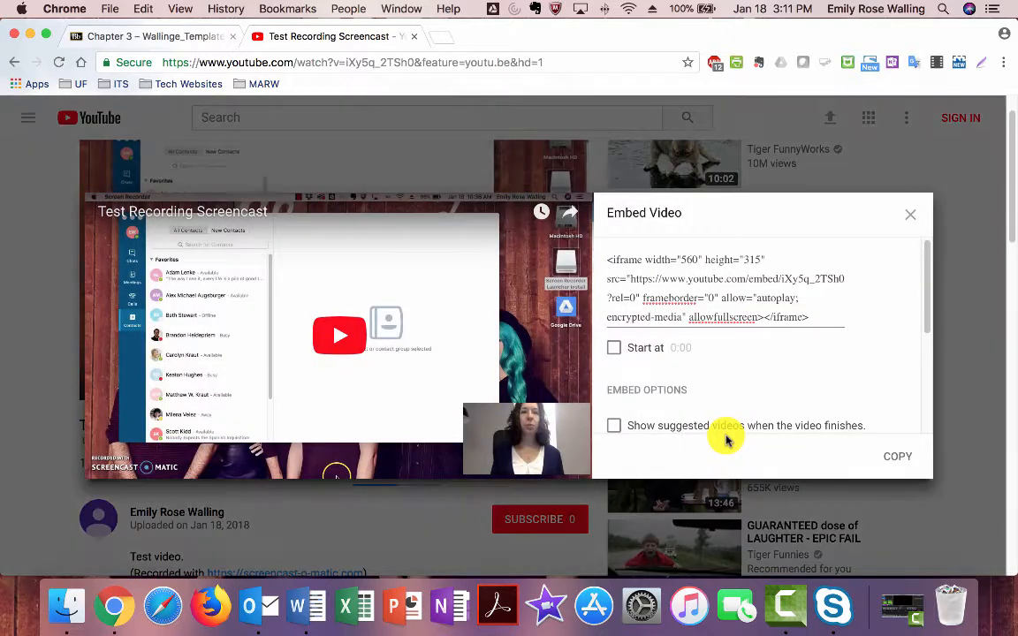
pyautogui.click(813, 314)
pyautogui.press('super+c')
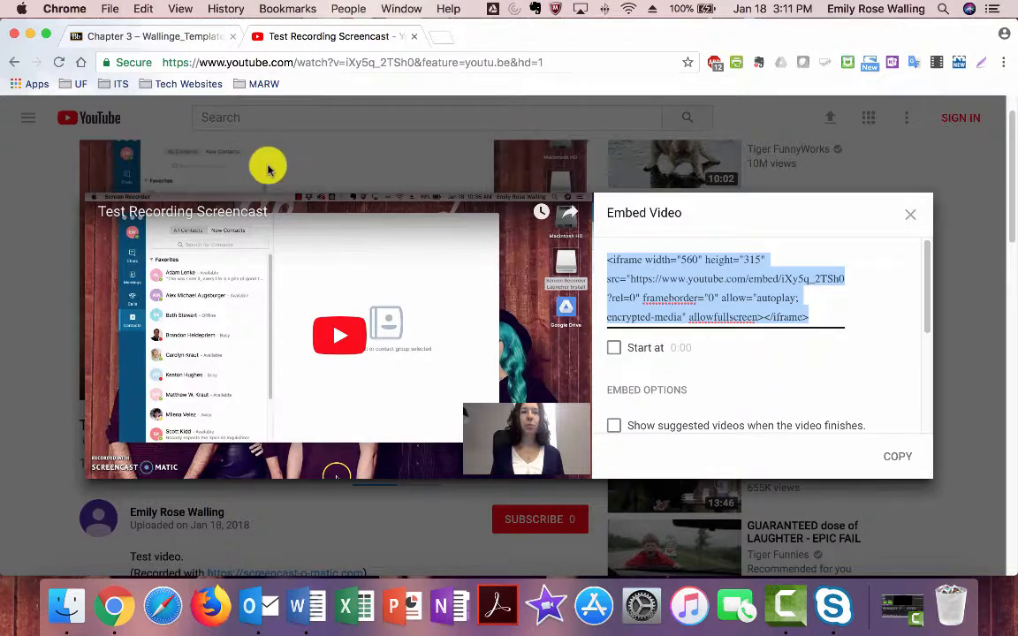
pyautogui.click(141, 39)
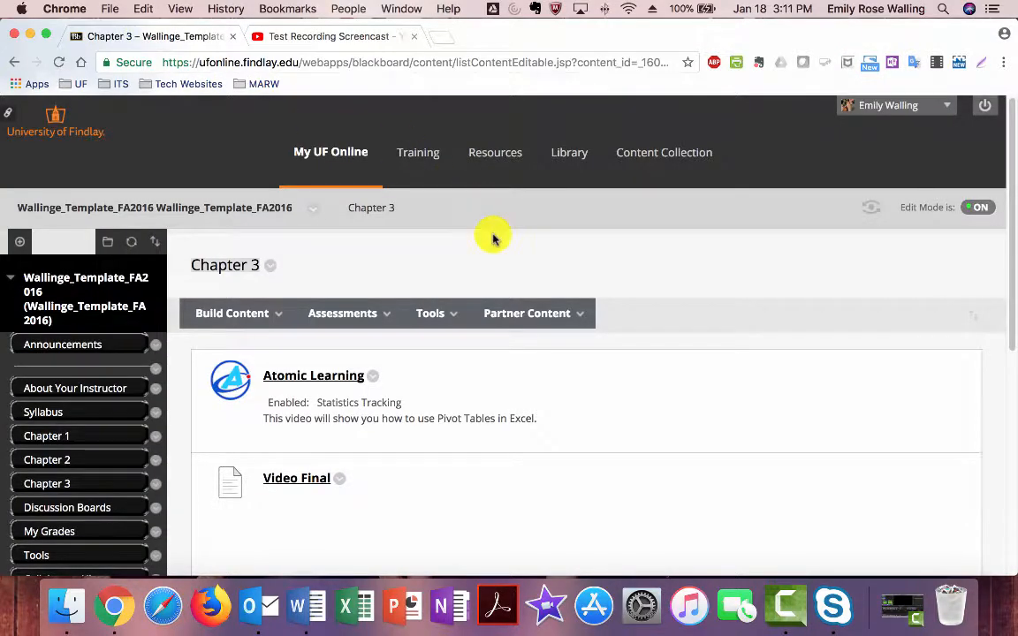
# - Create a new Chapter 3 content item named 'Test Video' and bring up the Insert/Edit Embedded Media window
pyautogui.scroll(-1, 493, 234)
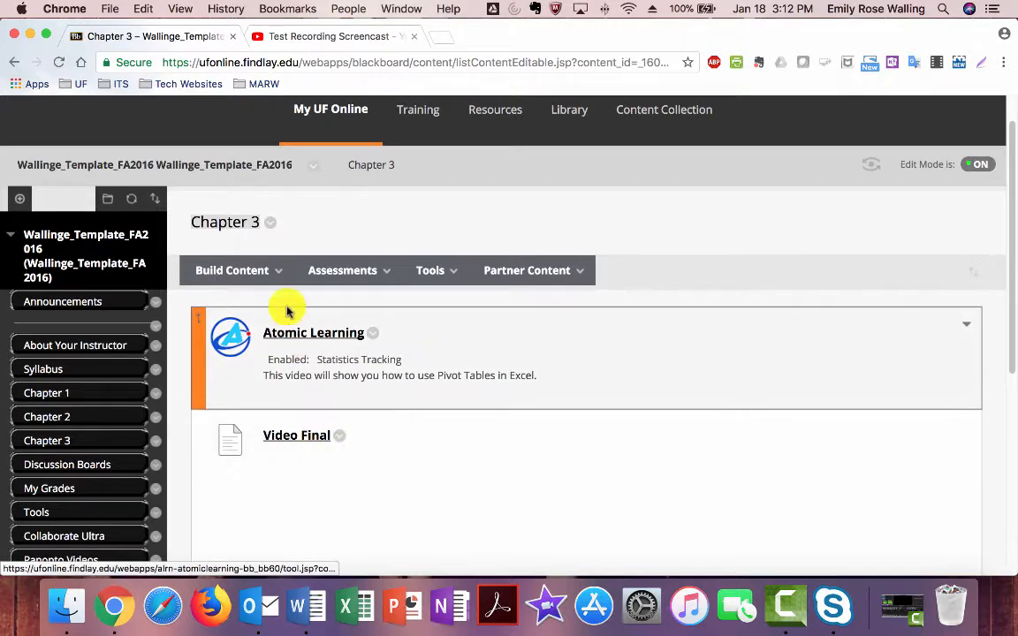
pyautogui.click(279, 275)
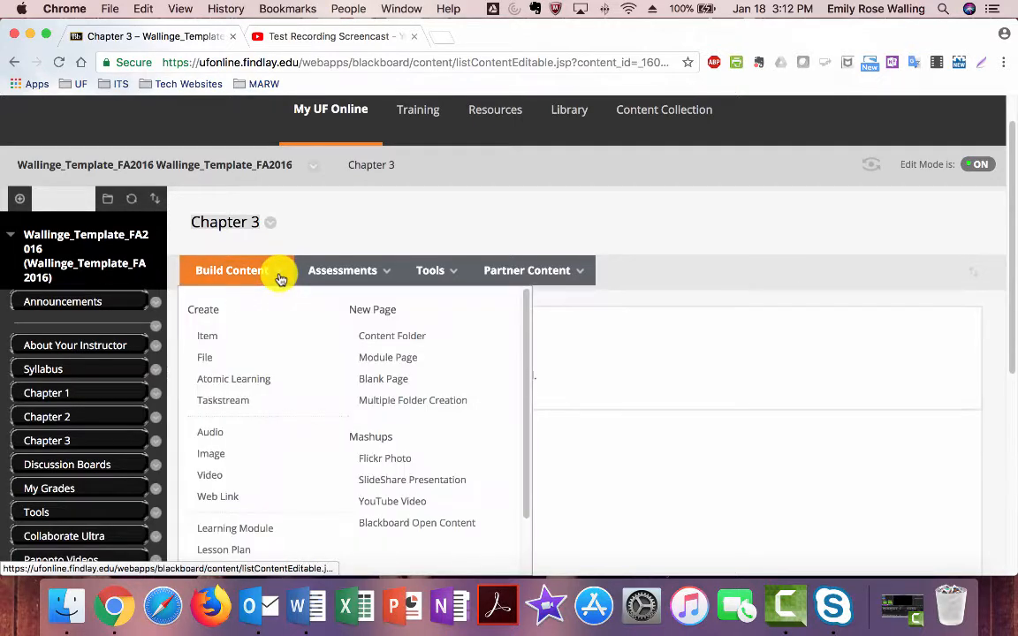
pyautogui.click(212, 338)
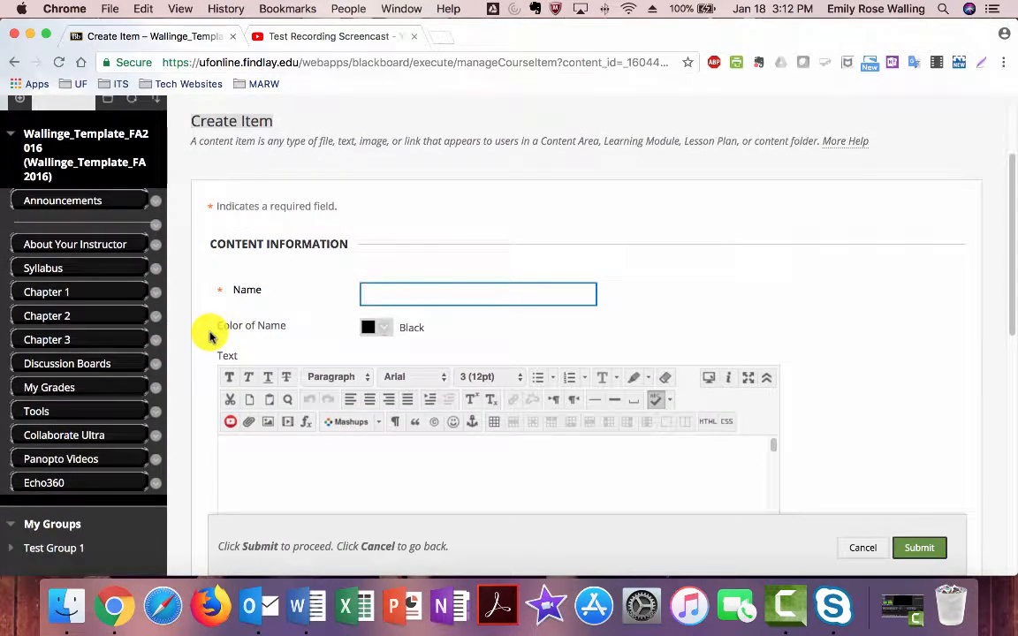
pyautogui.write('Test Video')
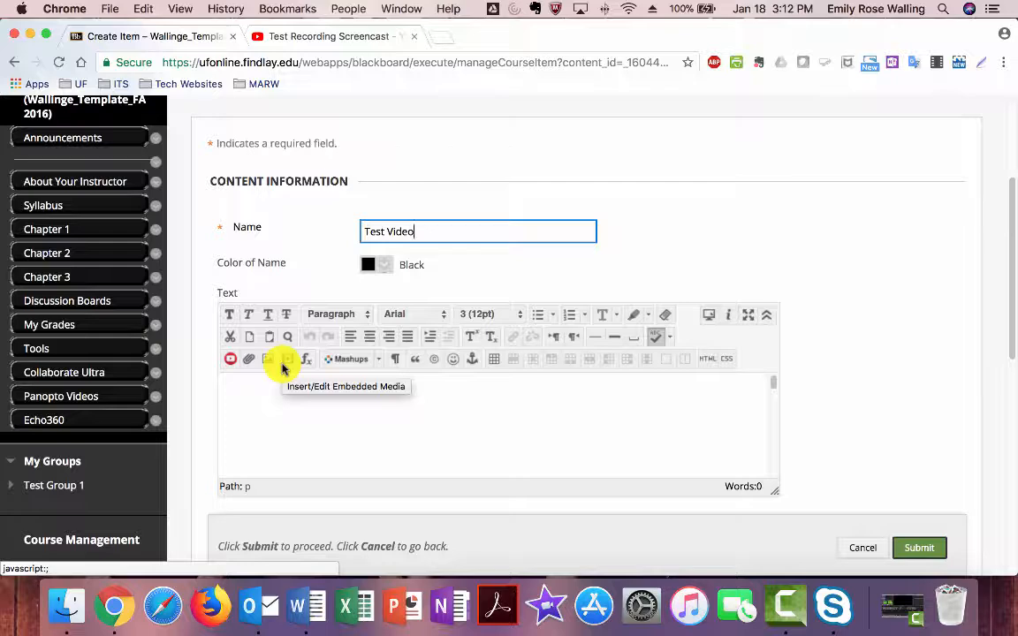
pyautogui.click(283, 368)
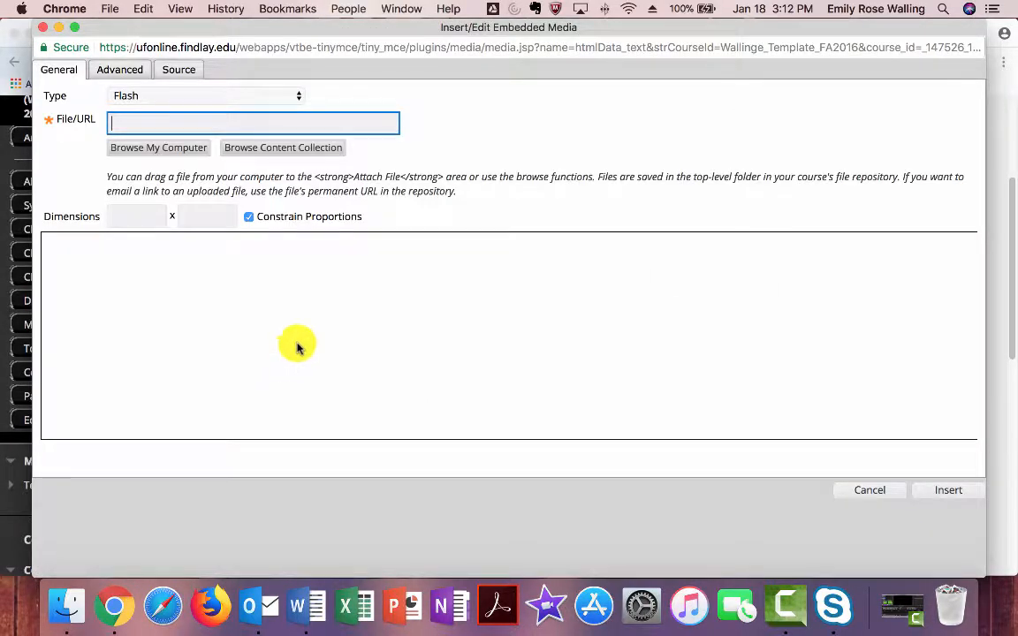
# - Paste the YouTube iframe code into the media source, preview it, and insert the video into the item text
pyautogui.click(177, 71)
pyautogui.click(186, 126)
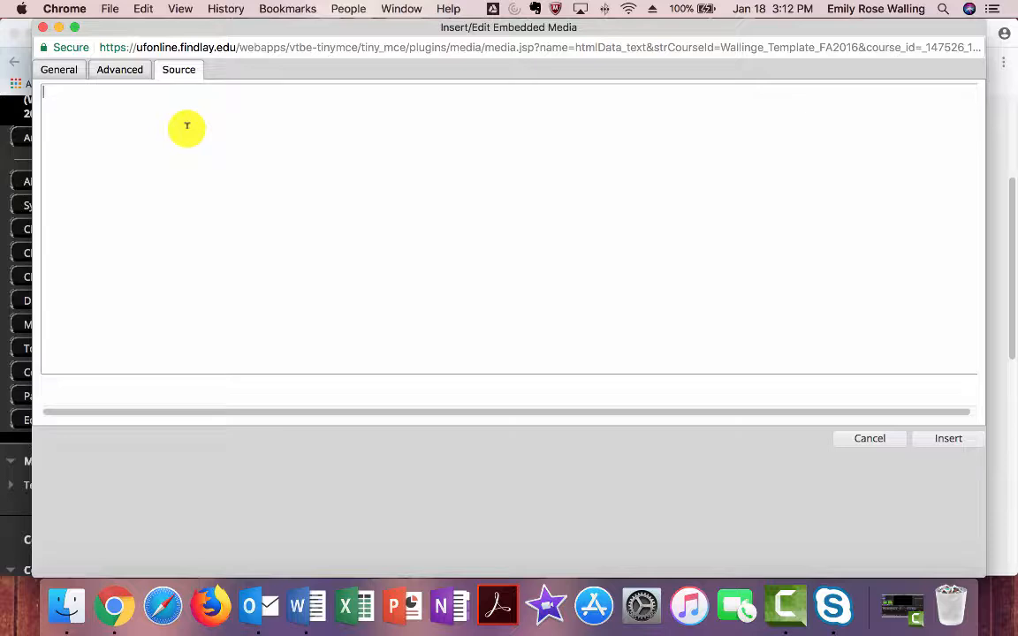
pyautogui.press('super+v')
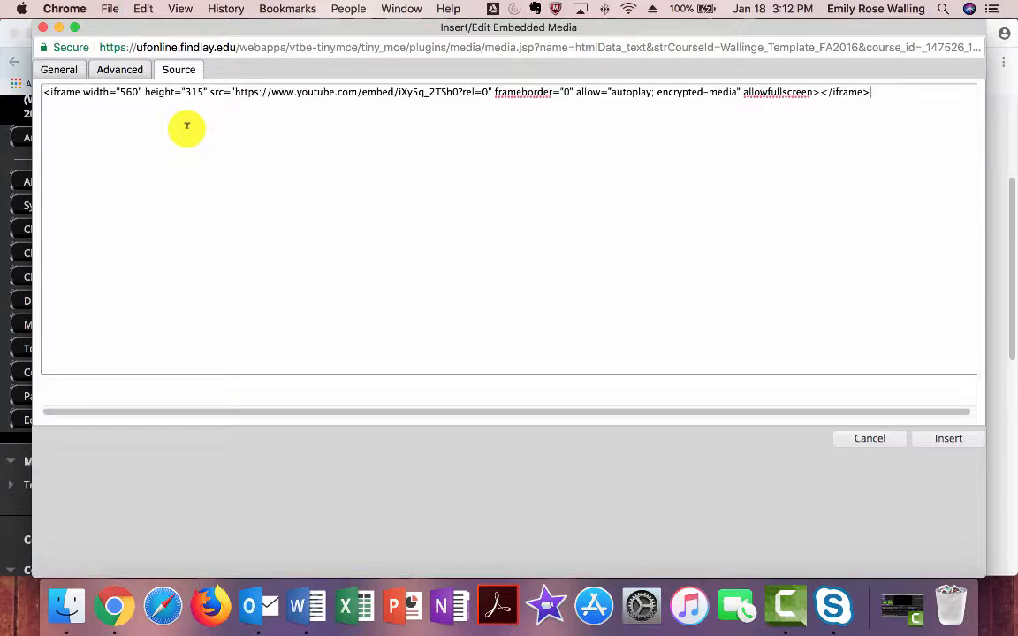
pyautogui.click(70, 72)
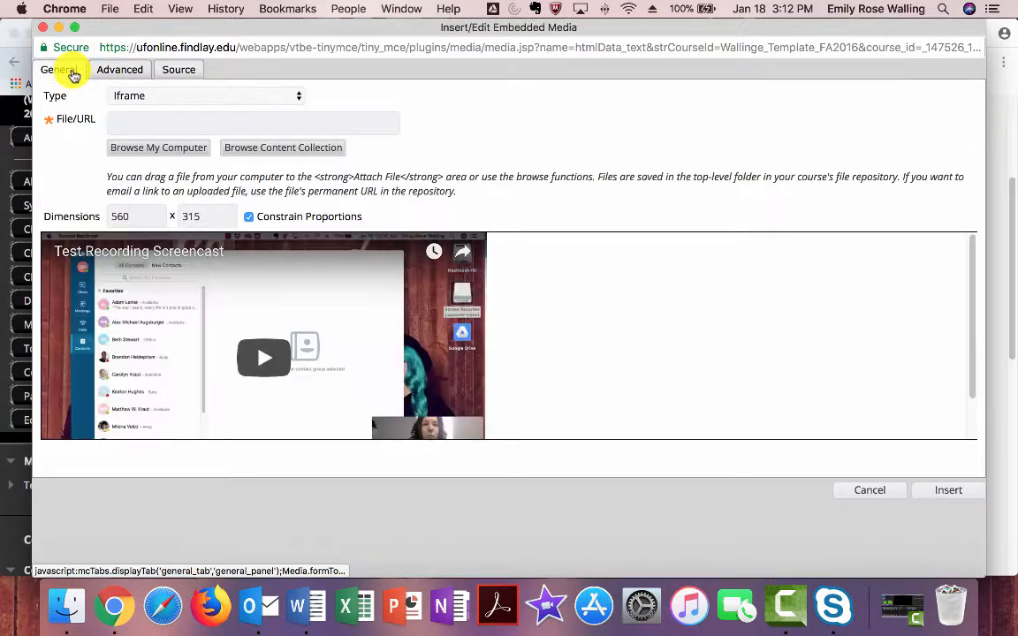
pyautogui.scroll(-2, 539, 298)
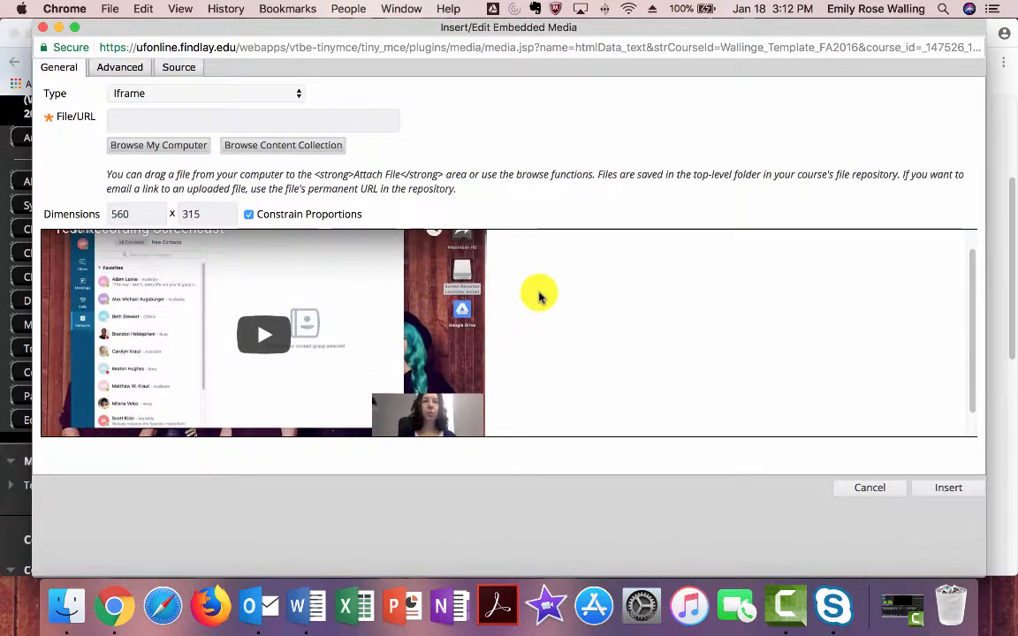
pyautogui.scroll(2, 539, 298)
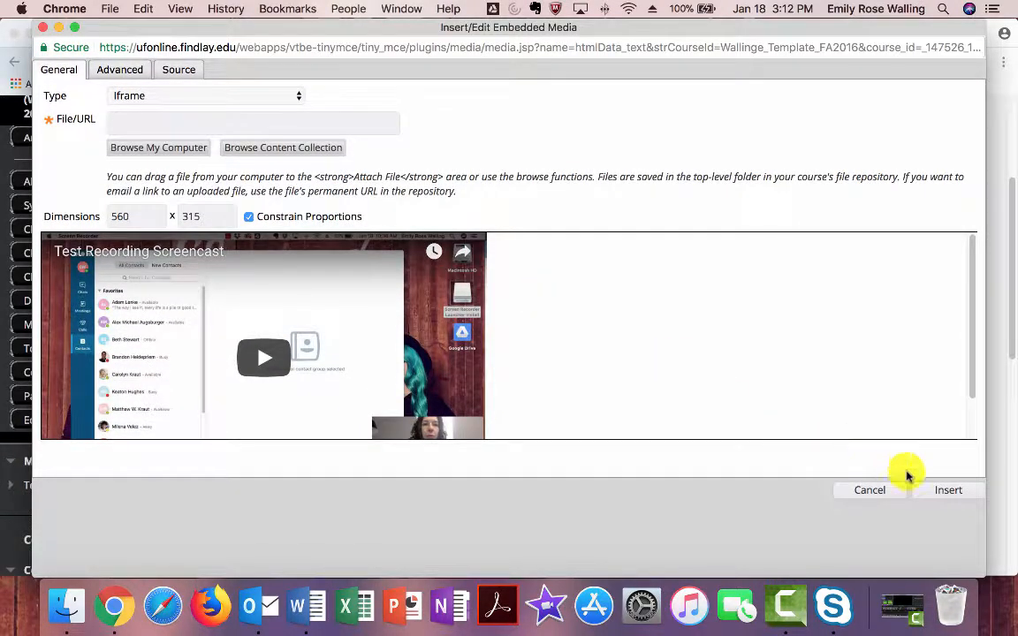
pyautogui.click(944, 491)
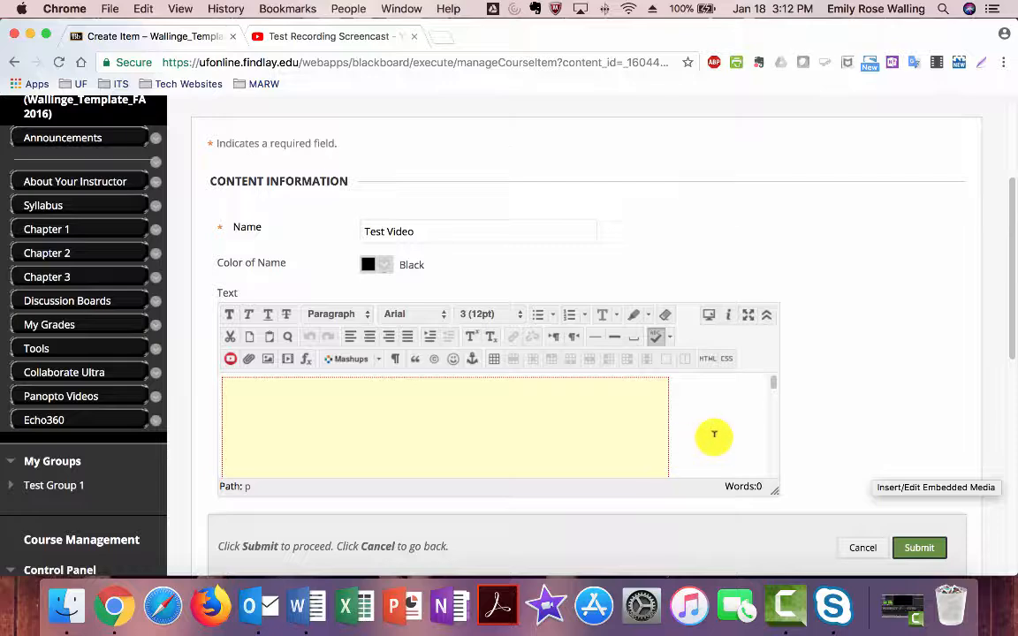
# - Submit the Test Video item and find it listed with its player on the Chapter 3 page
pyautogui.scroll(-3, 861, 426)
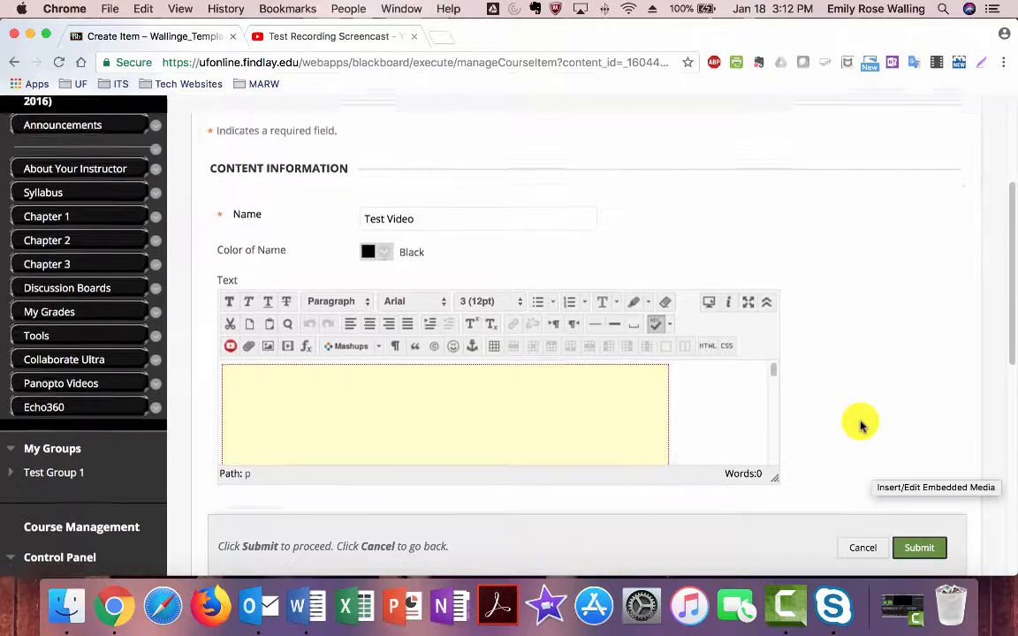
pyautogui.scroll(-2, 861, 426)
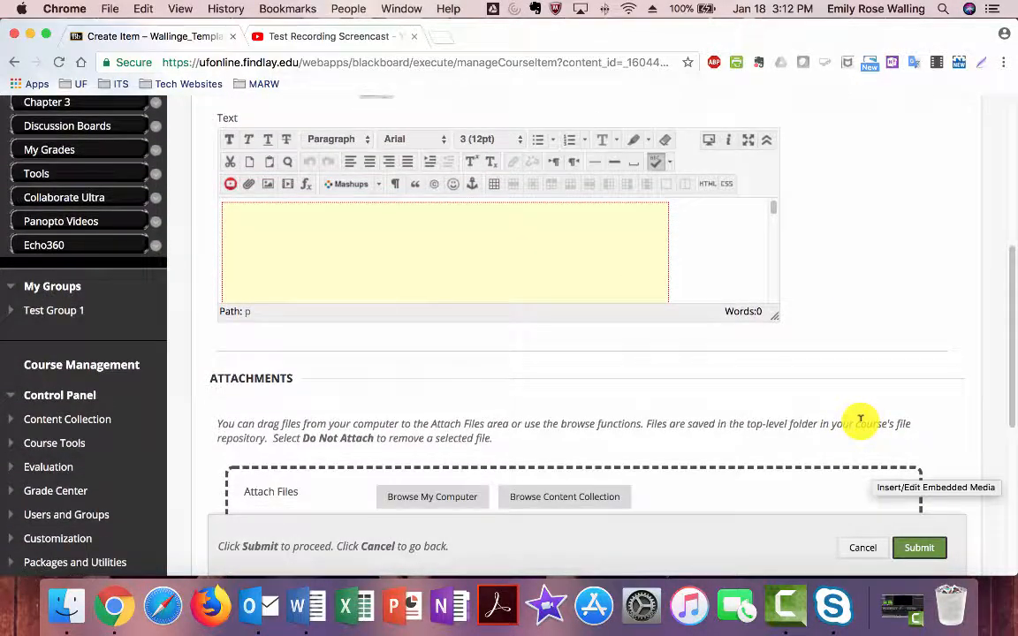
pyautogui.click(918, 549)
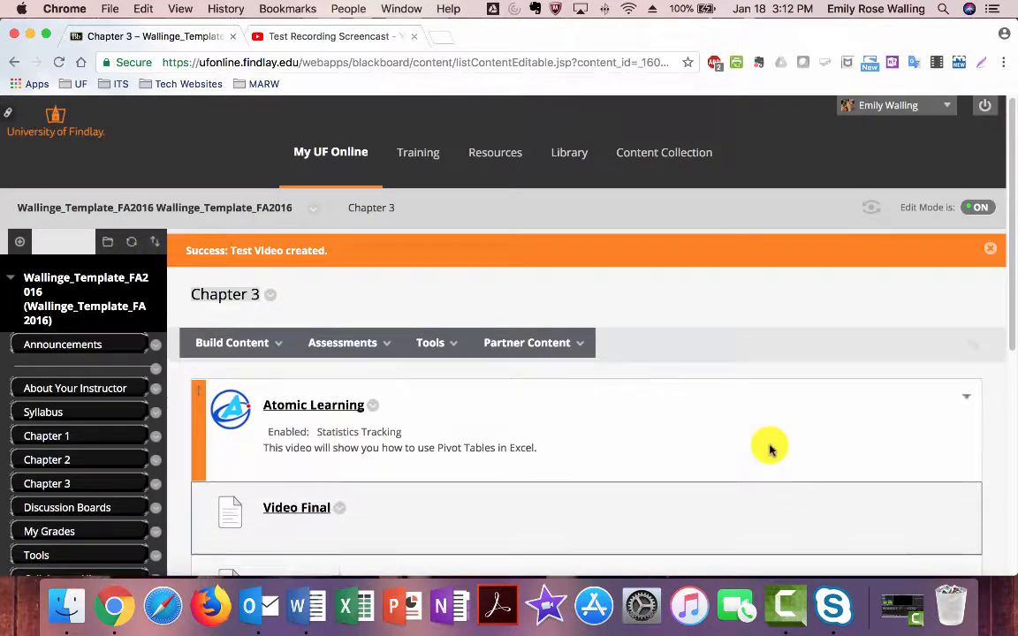
pyautogui.scroll(-2, 767, 448)
pyautogui.scroll(-6, 768, 448)
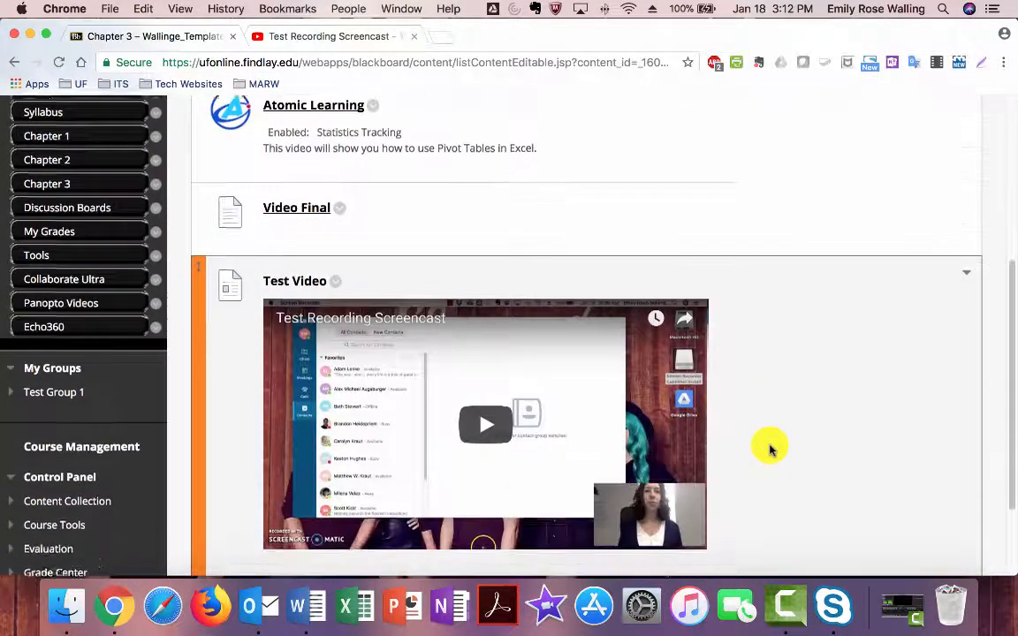